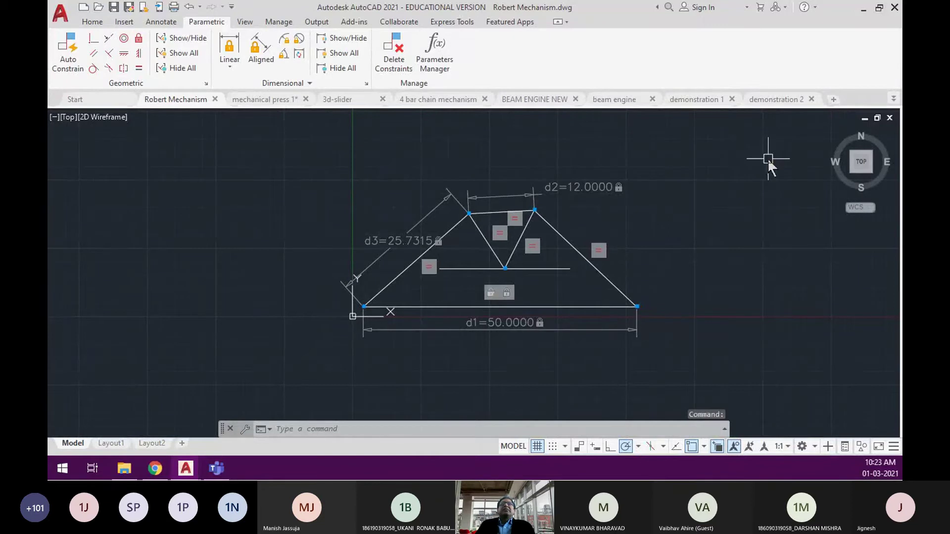
Turn the grid off and switch to the reciprocating steam engine drawing
key(F7)
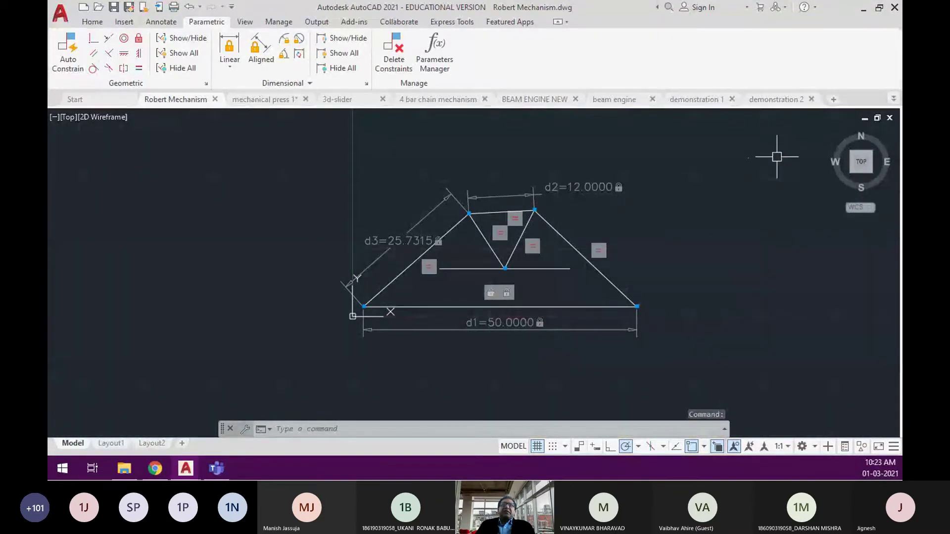
key(F7)
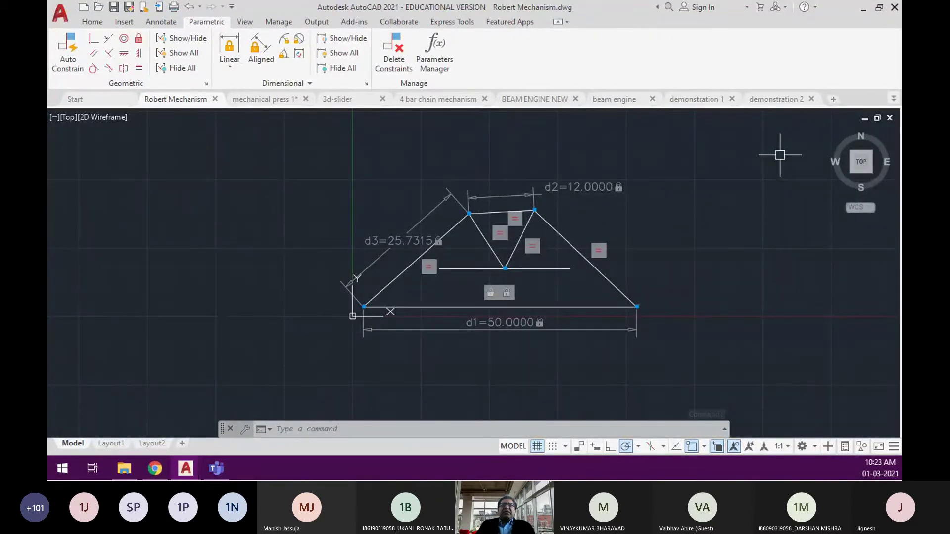
key(F7)
key(F7)
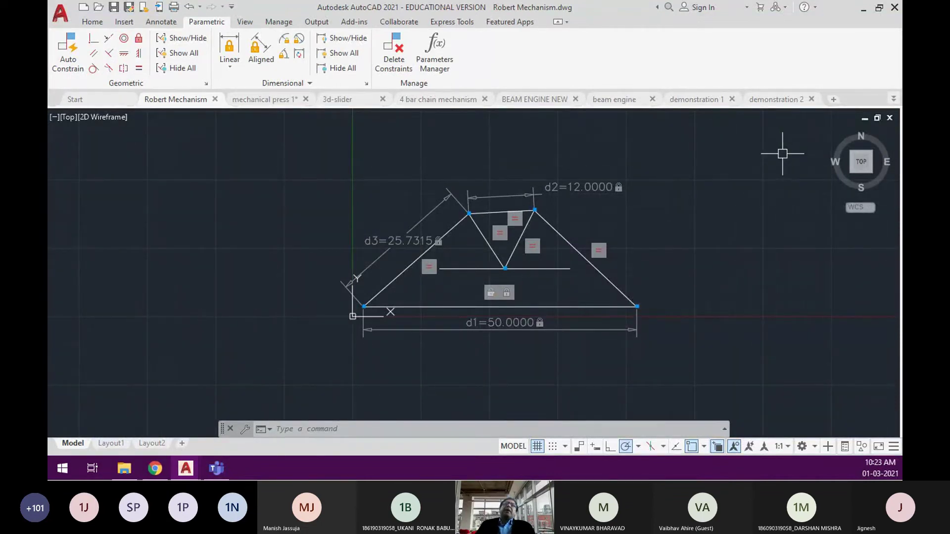
click(894, 100)
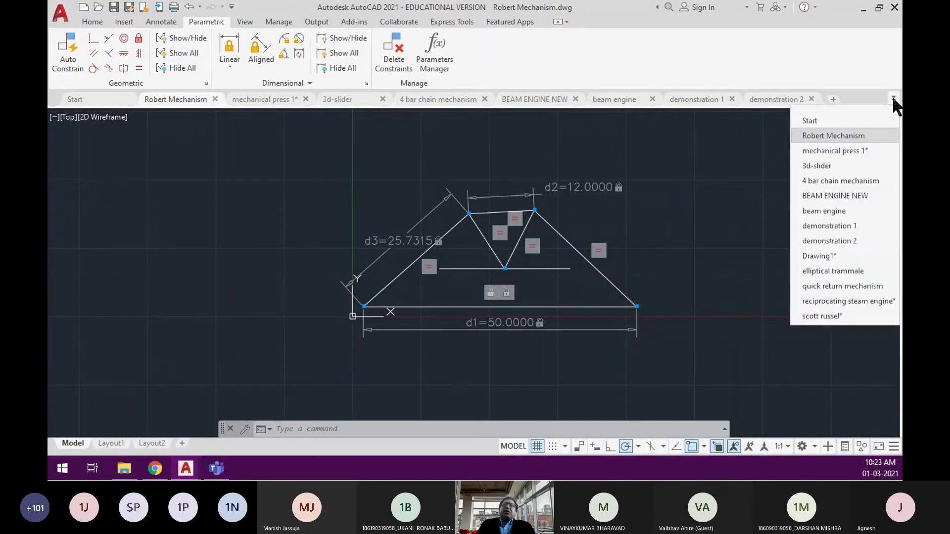
click(841, 300)
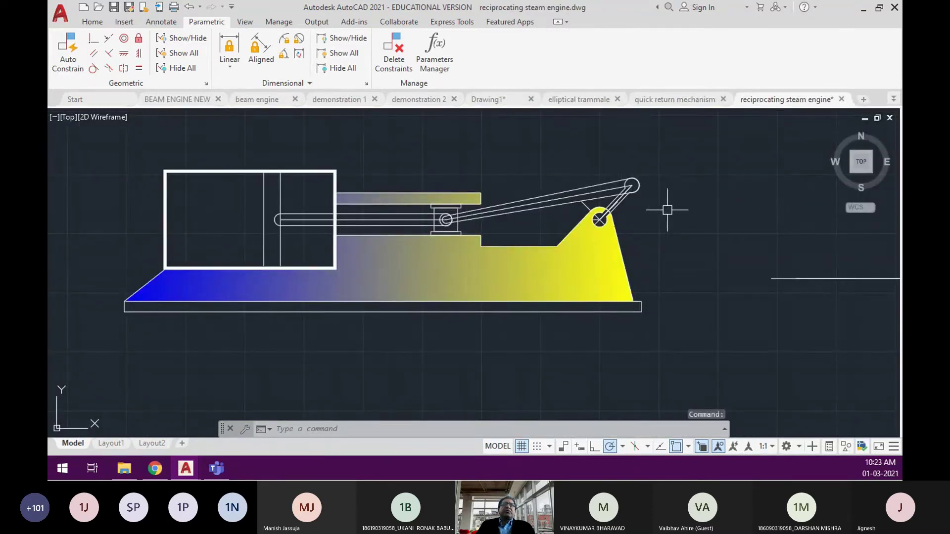
scroll(668, 278, down, 4)
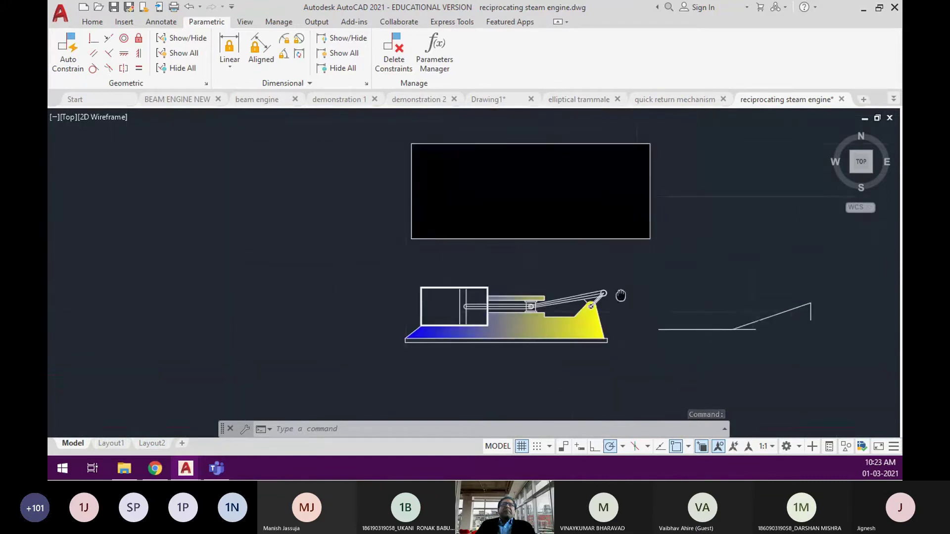
Bring the steam engine into view and select its crank with selection cycling
middle_drag(678, 219, 653, 245)
scroll(519, 215, up, 2)
scroll(623, 200, up, 2)
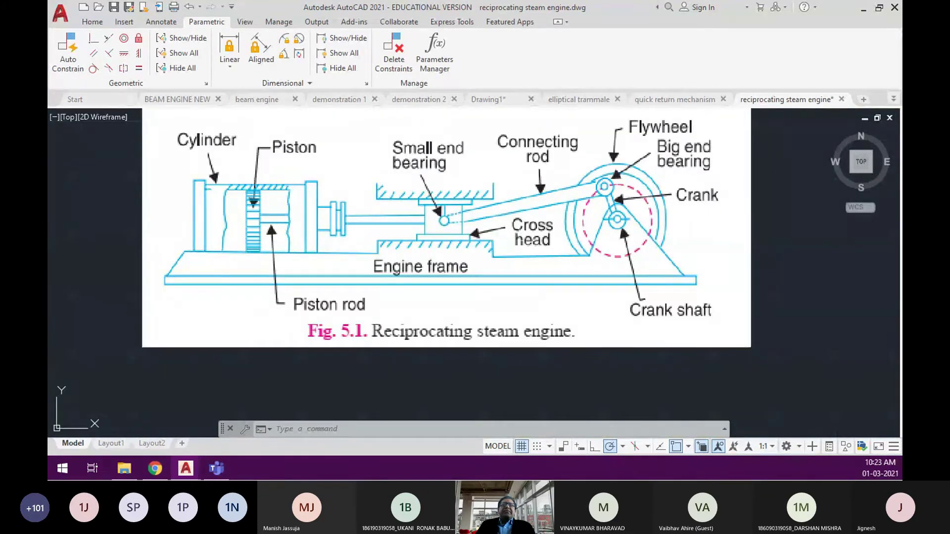
scroll(491, 236, down, 2)
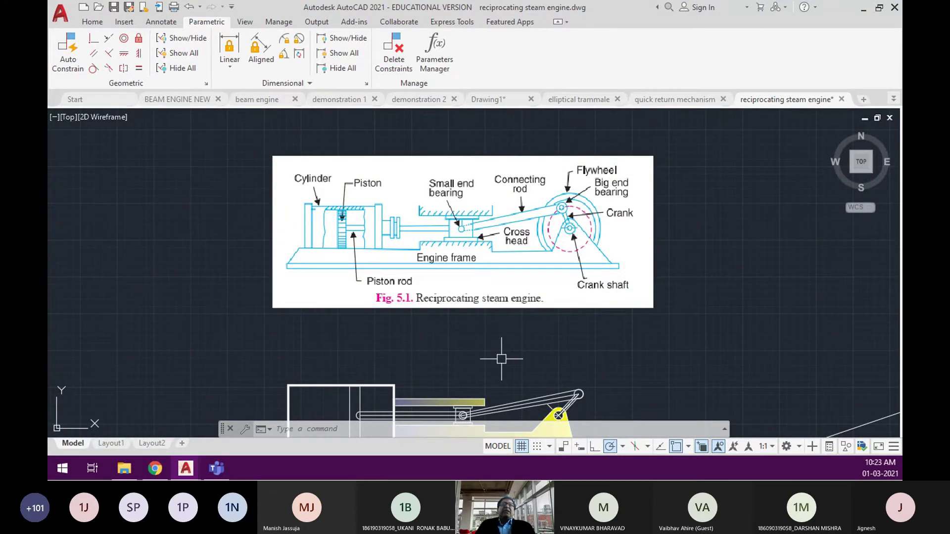
middle_drag(515, 346, 513, 200)
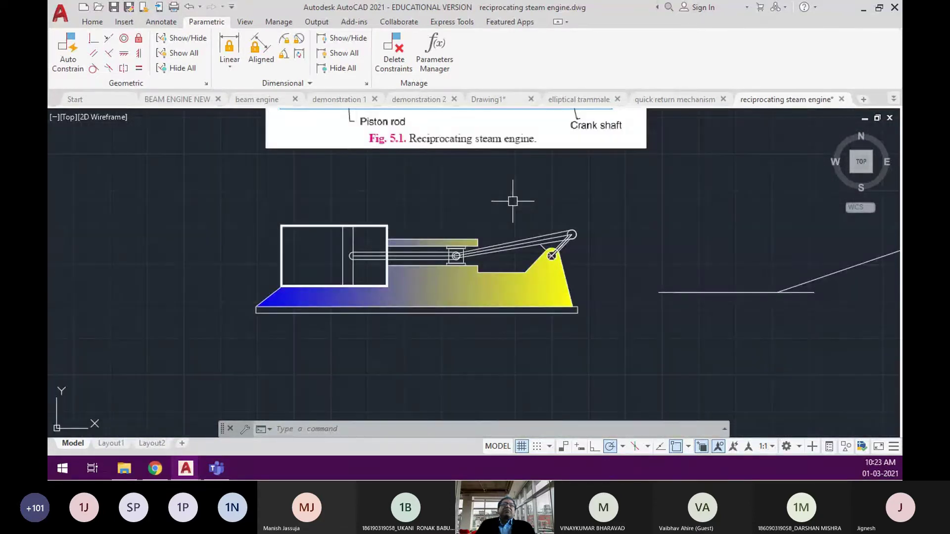
scroll(483, 236, up, 1)
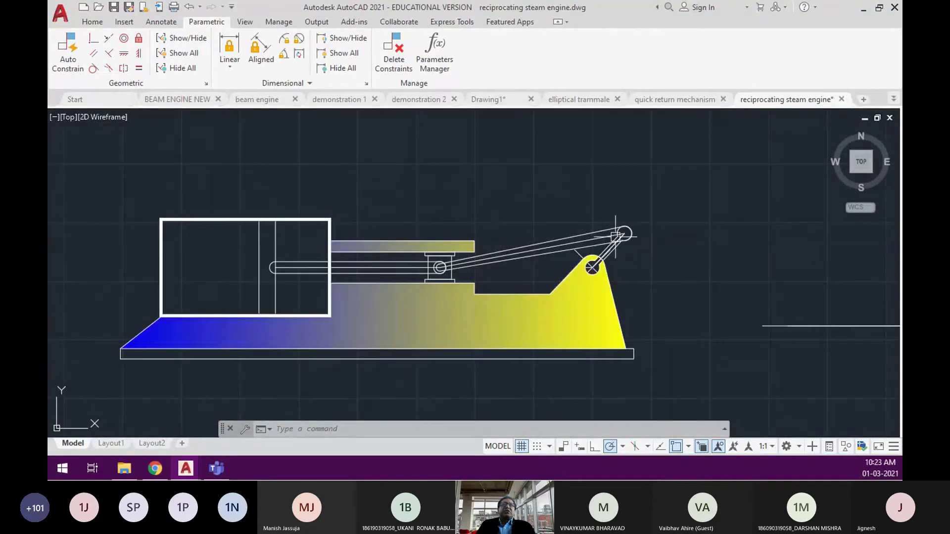
scroll(600, 255, up, 2)
scroll(616, 265, up, 1)
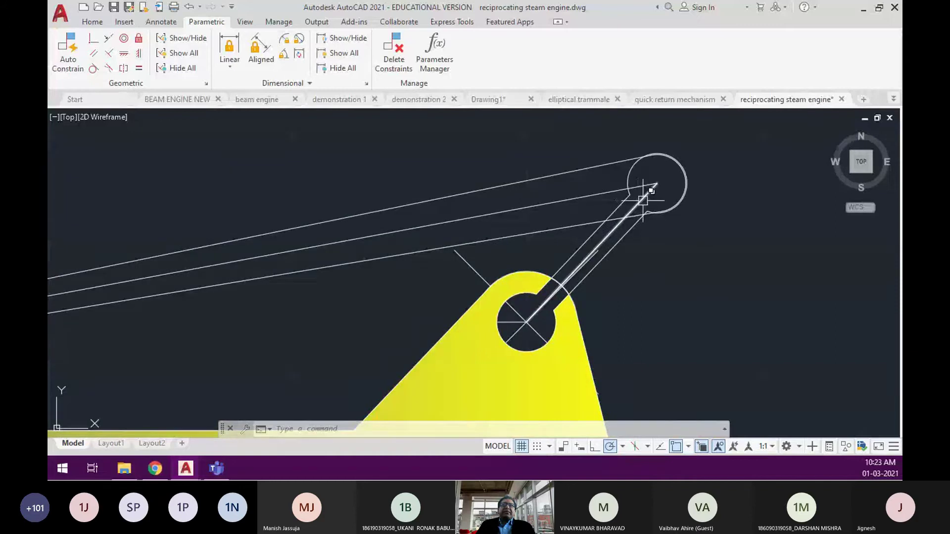
click(644, 210)
click(691, 248)
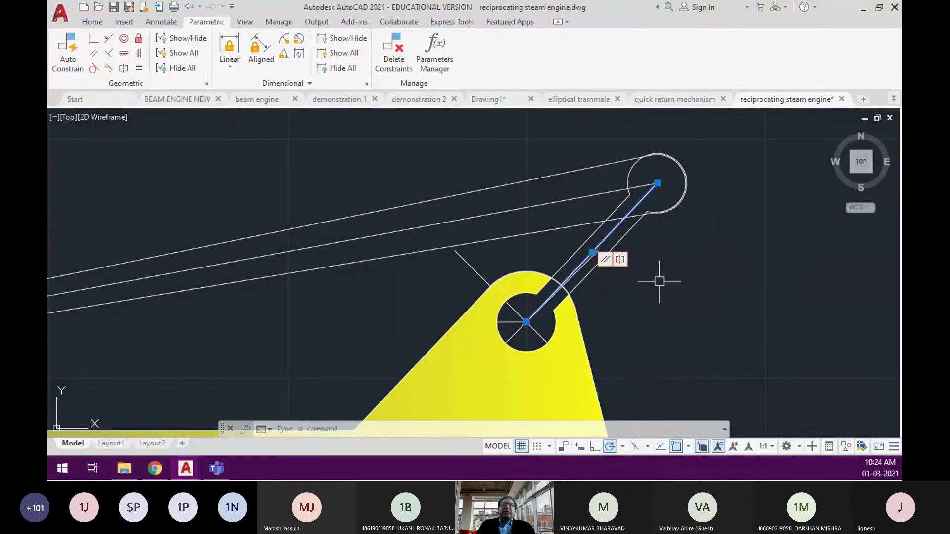
scroll(659, 275, down, 5)
key(ctrl+w)
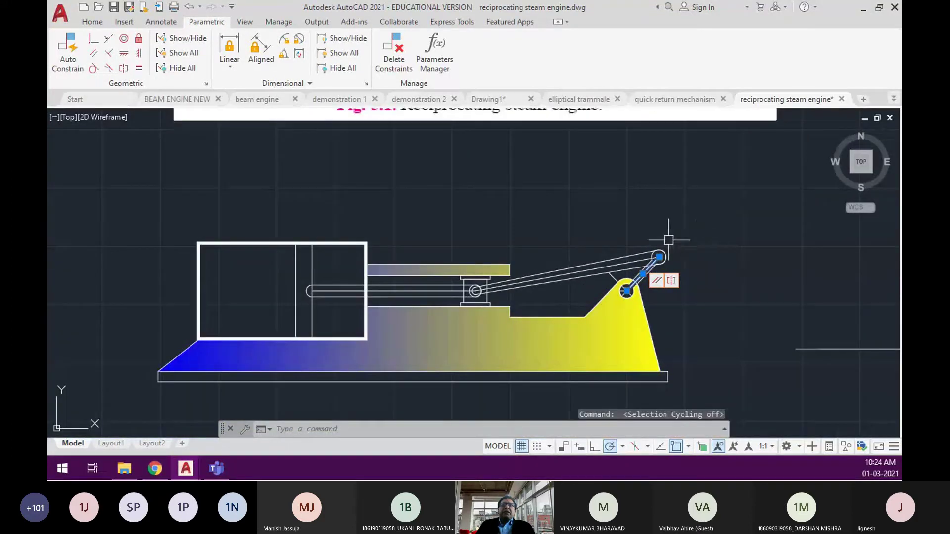
Stretch the crank's outer end to a new angle, then show the quick return drawing
click(659, 257)
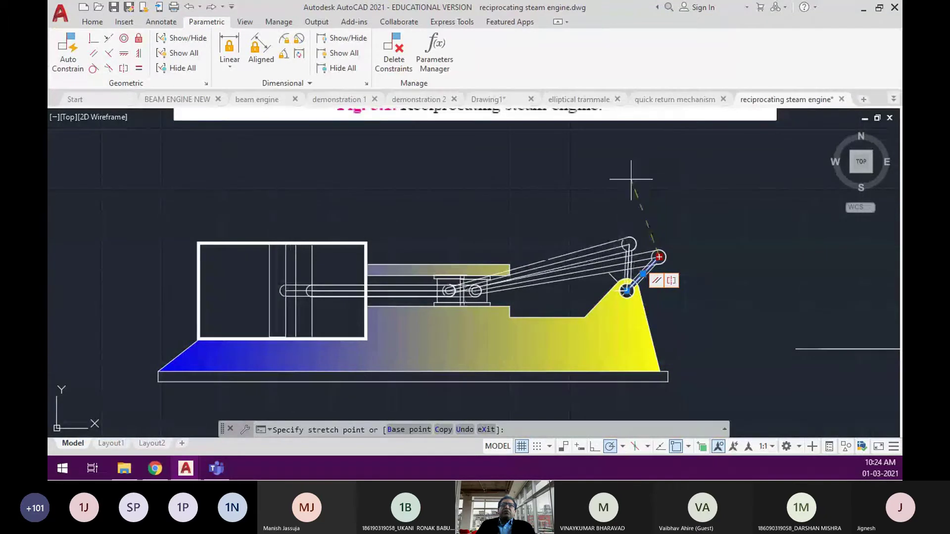
click(593, 181)
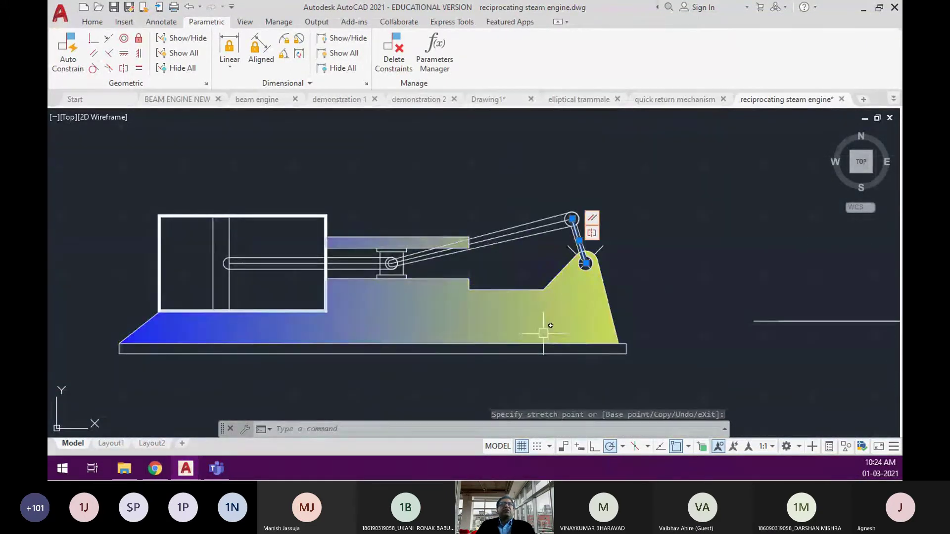
click(677, 101)
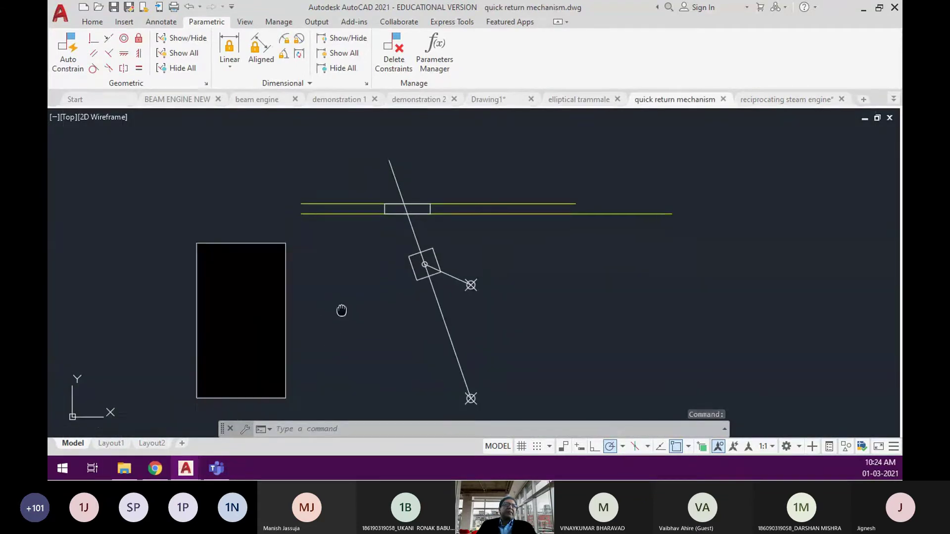
Select the locked-length crank link and trial-stretch its end twice, cancelling both attempts
middle_drag(325, 321, 355, 299)
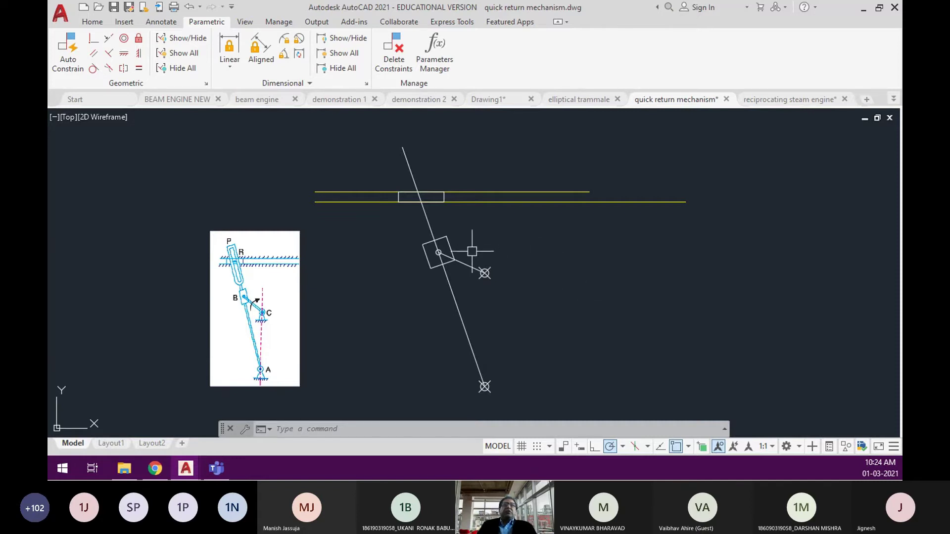
click(475, 268)
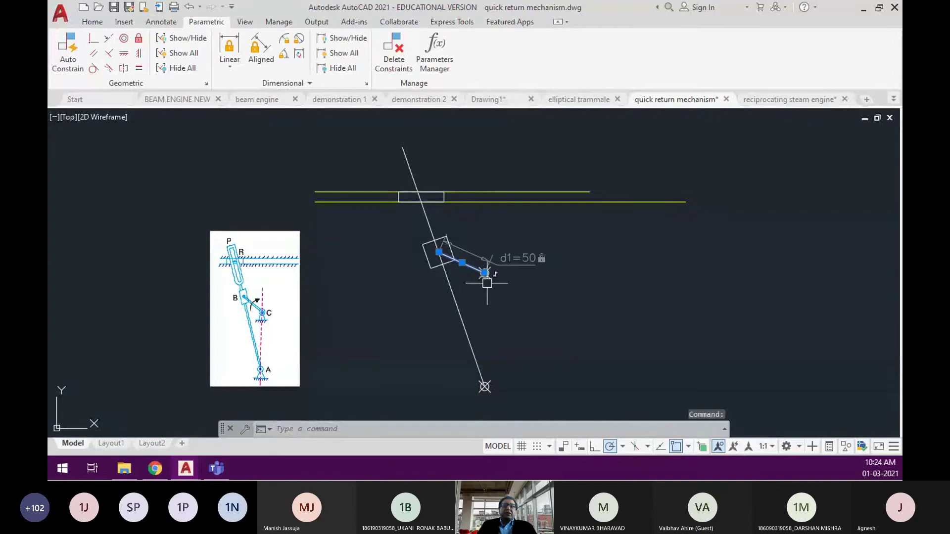
click(439, 252)
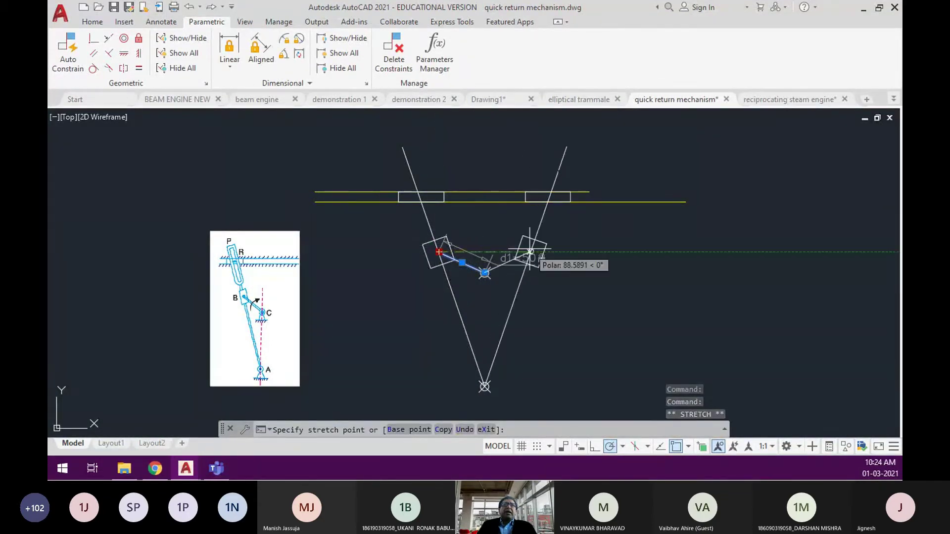
key(Escape)
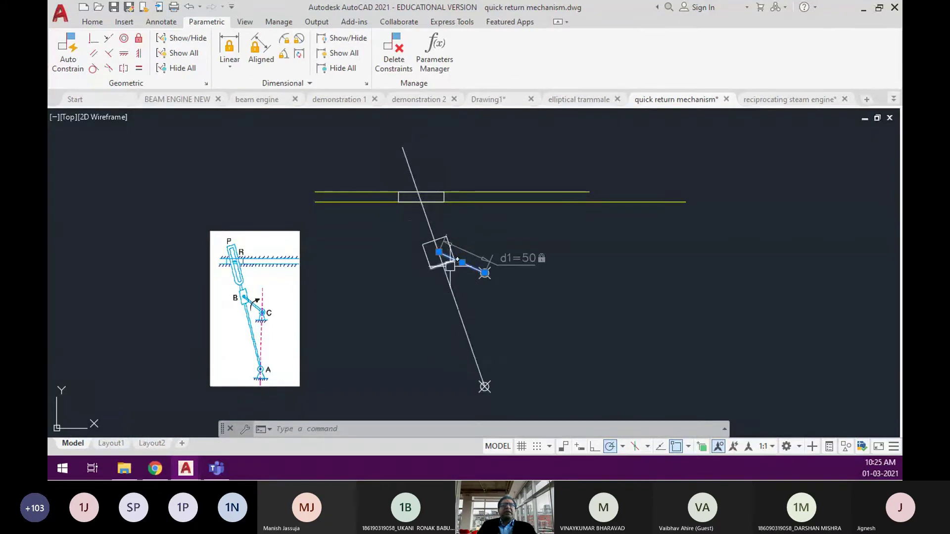
click(440, 253)
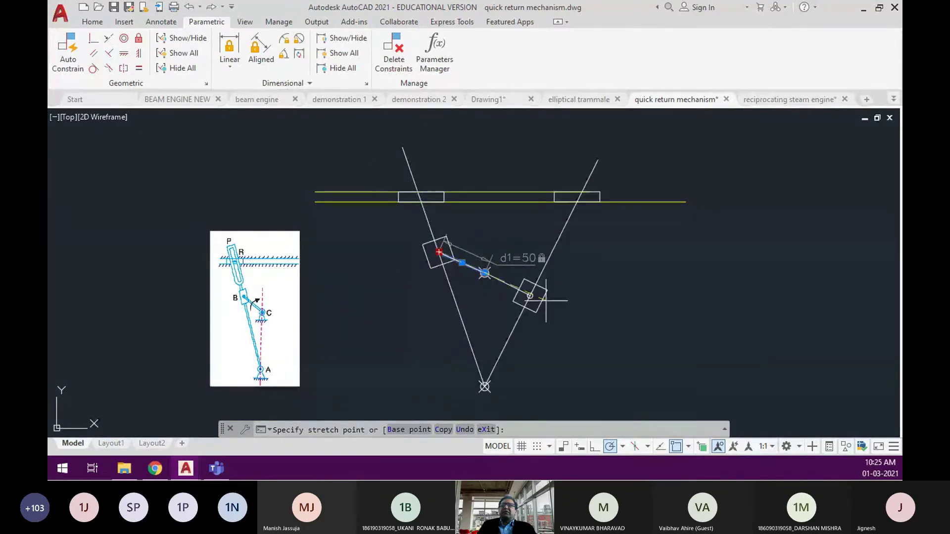
key(Escape)
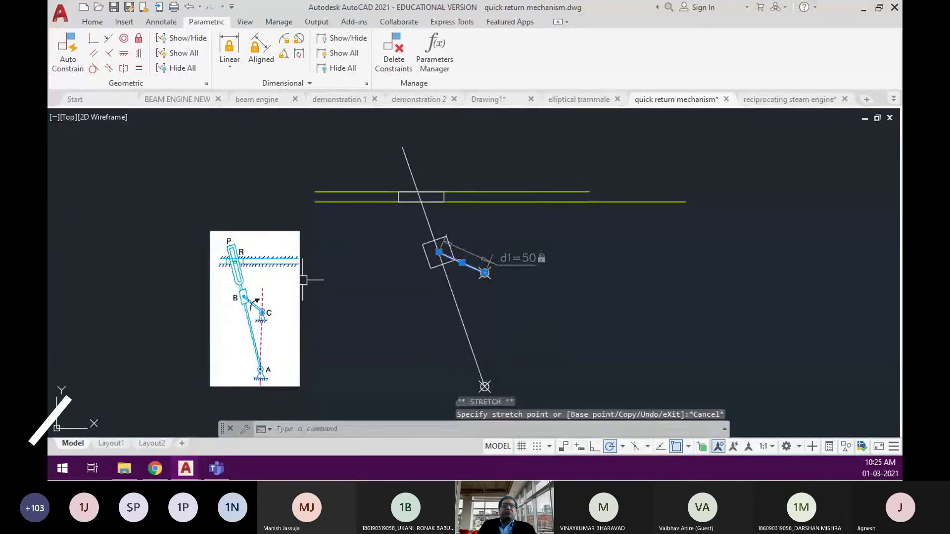
In the elliptical trammel drawing, stretch the vertical bar's bottom end sideways
click(572, 100)
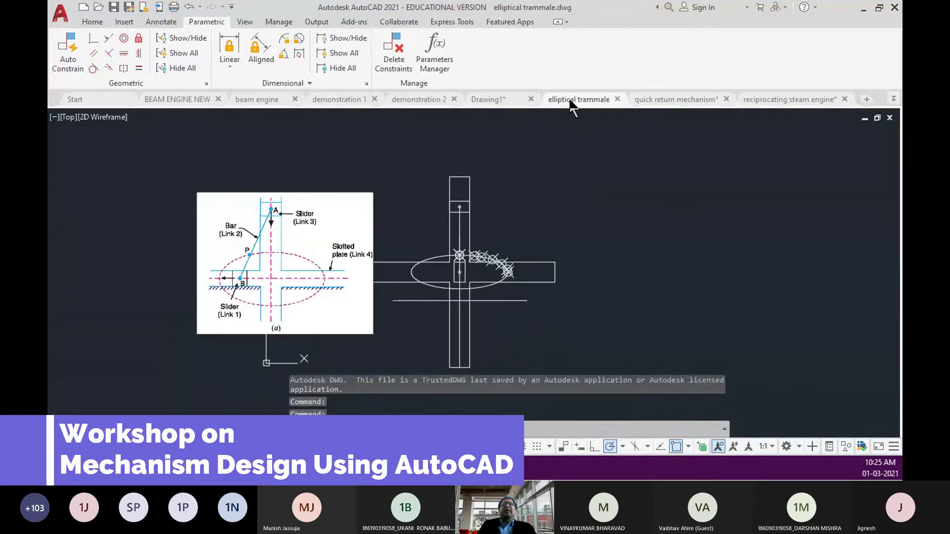
scroll(232, 277, up, 2)
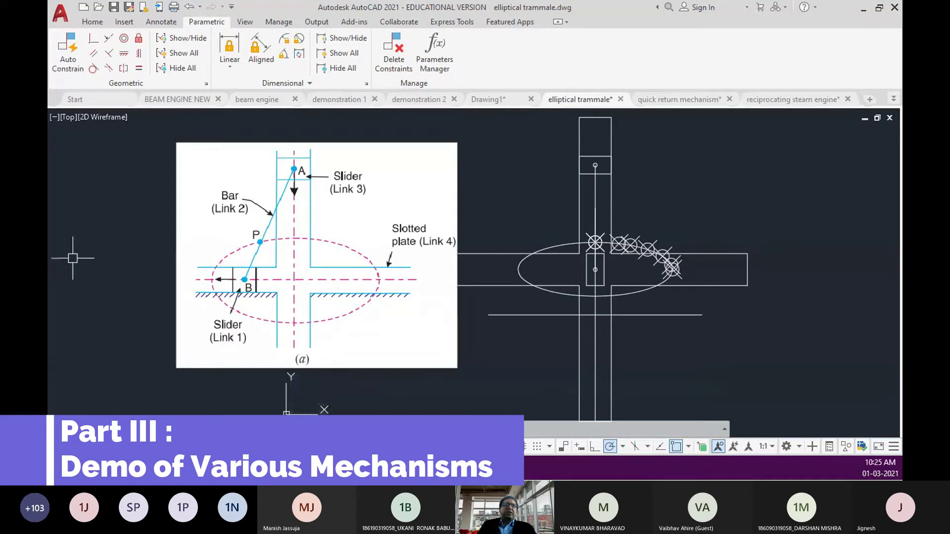
middle_drag(673, 212, 517, 248)
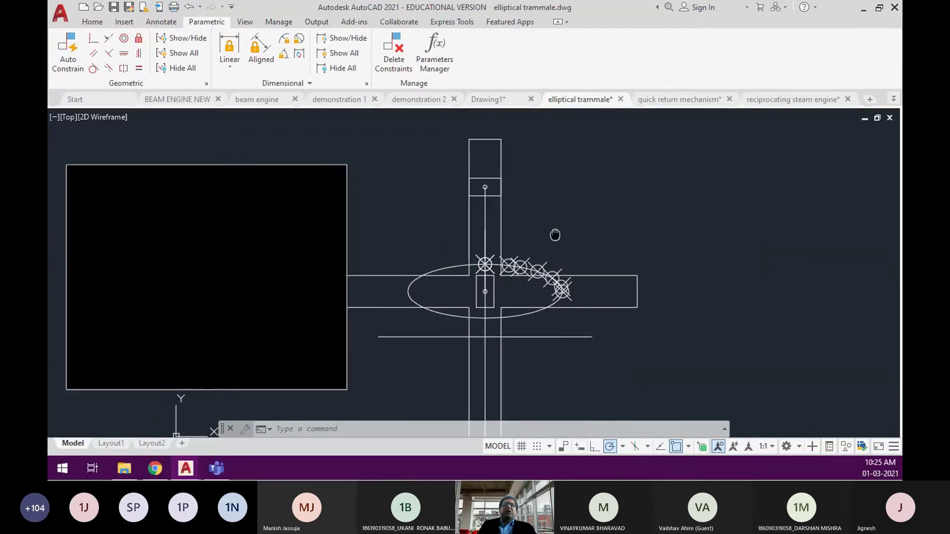
scroll(475, 280, up, 2)
click(455, 297)
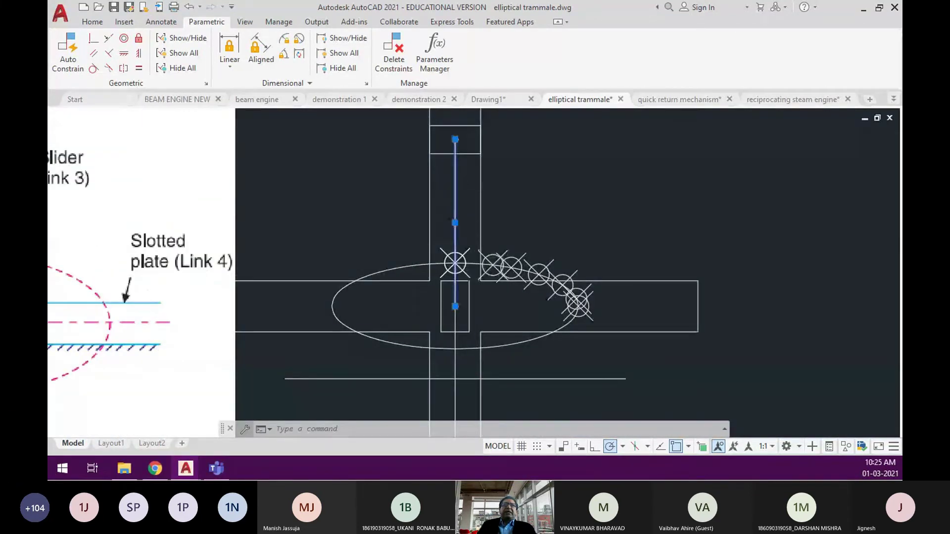
click(455, 306)
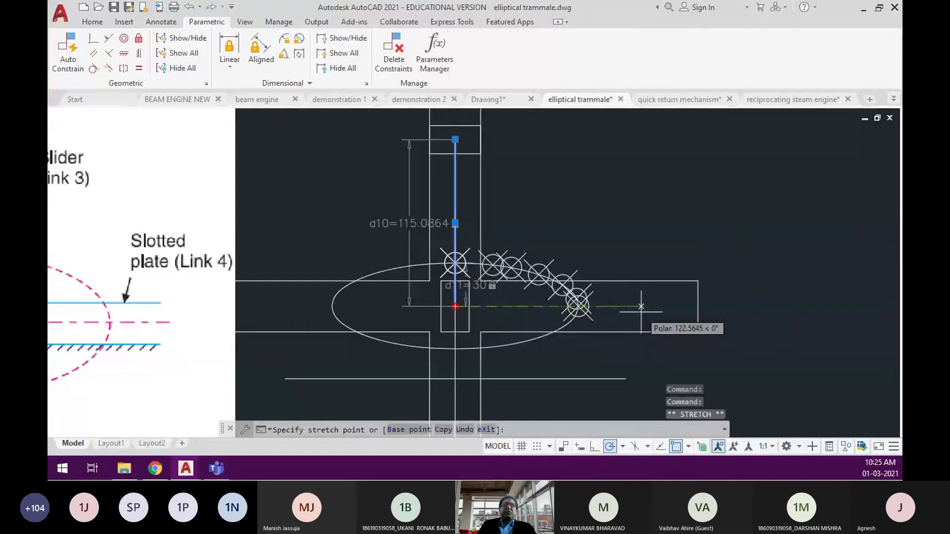
click(539, 307)
Clear the selection, regenerate and reframe the trammel, then show demonstration 2
key(Escape)
key(Escape)
text(re)
key(Return)
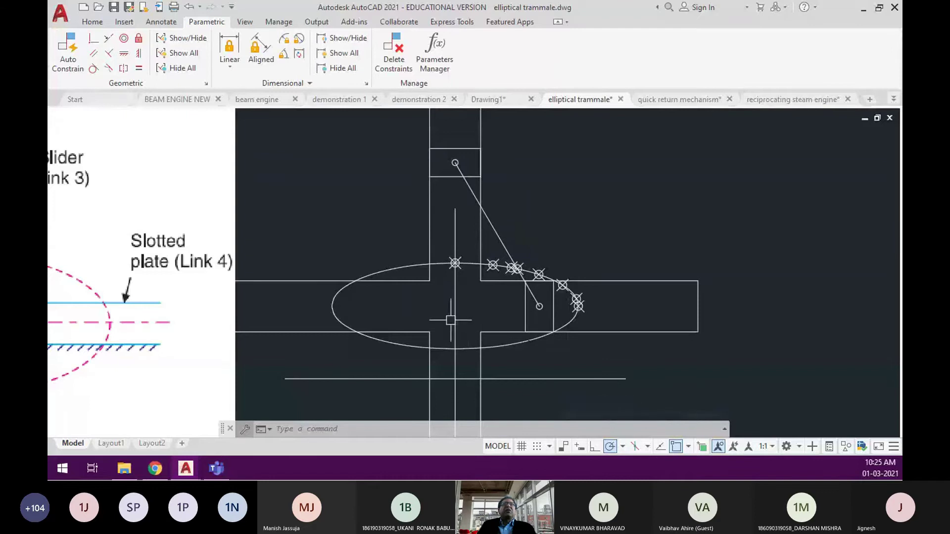
scroll(602, 175, down, 2)
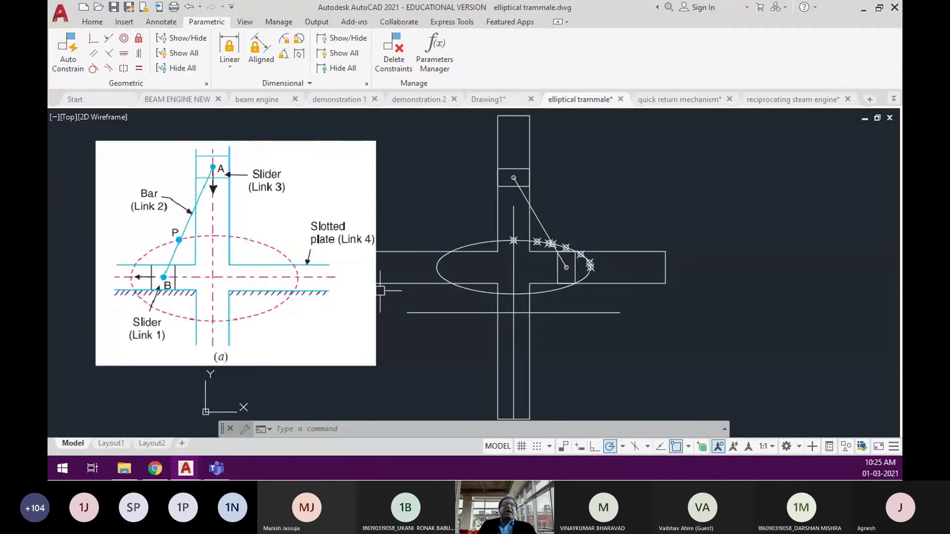
middle_drag(380, 316, 449, 336)
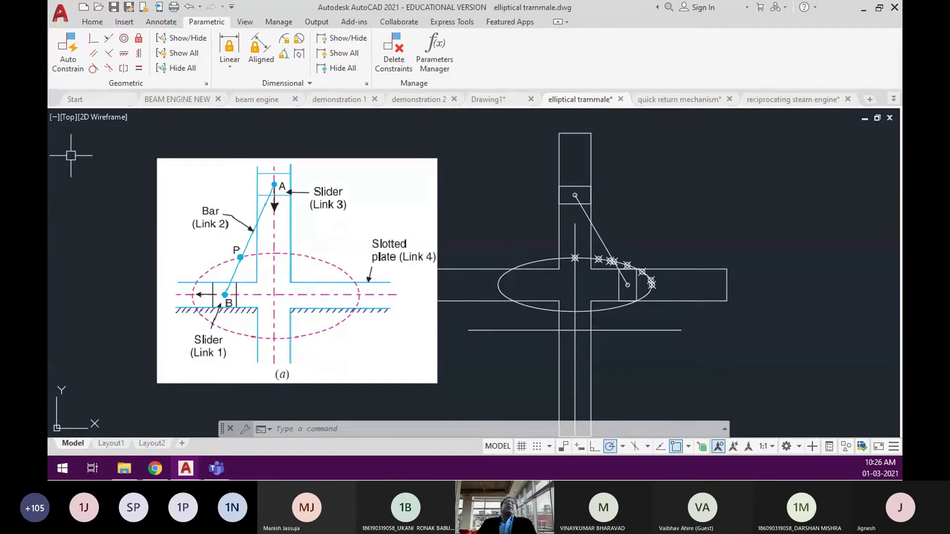
click(421, 102)
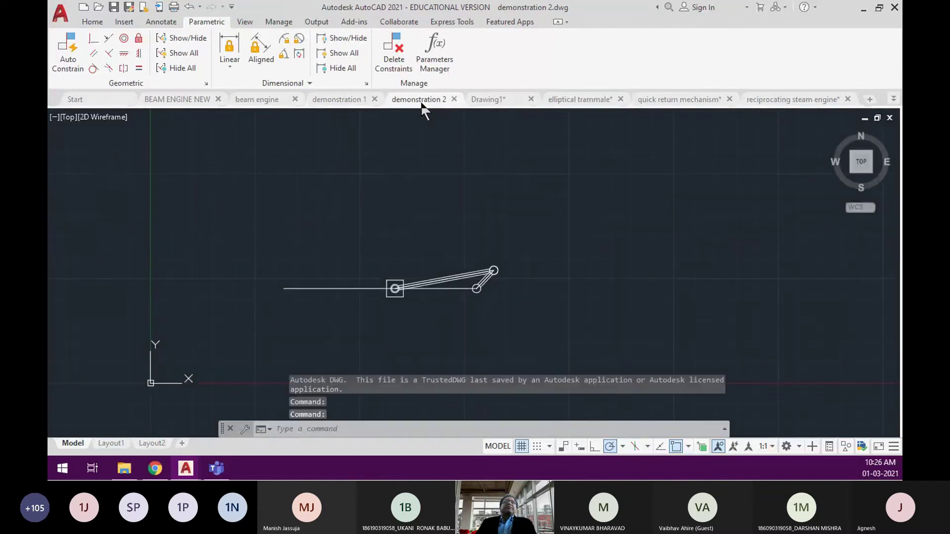
scroll(440, 294, up, 4)
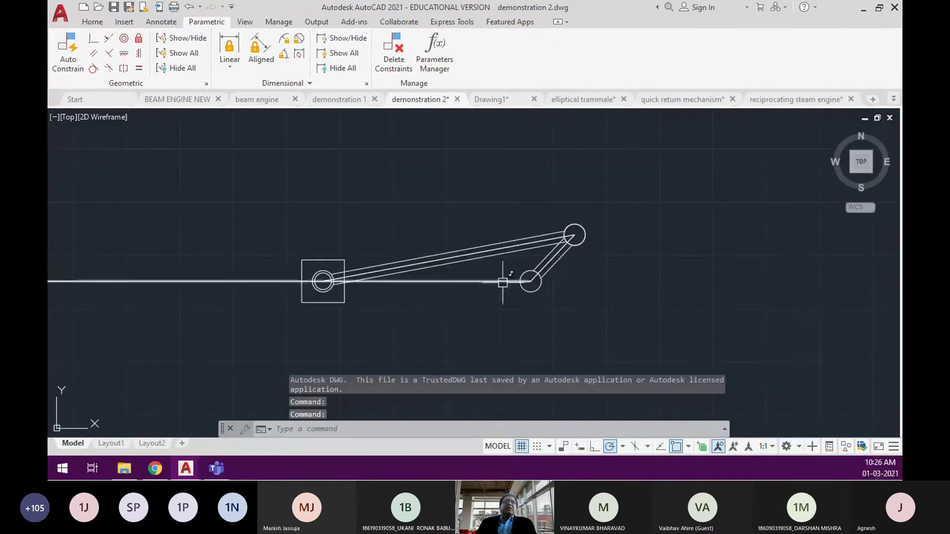
Select the slider-crank's crank and make trial stretches of its top end, cancelling each
click(553, 258)
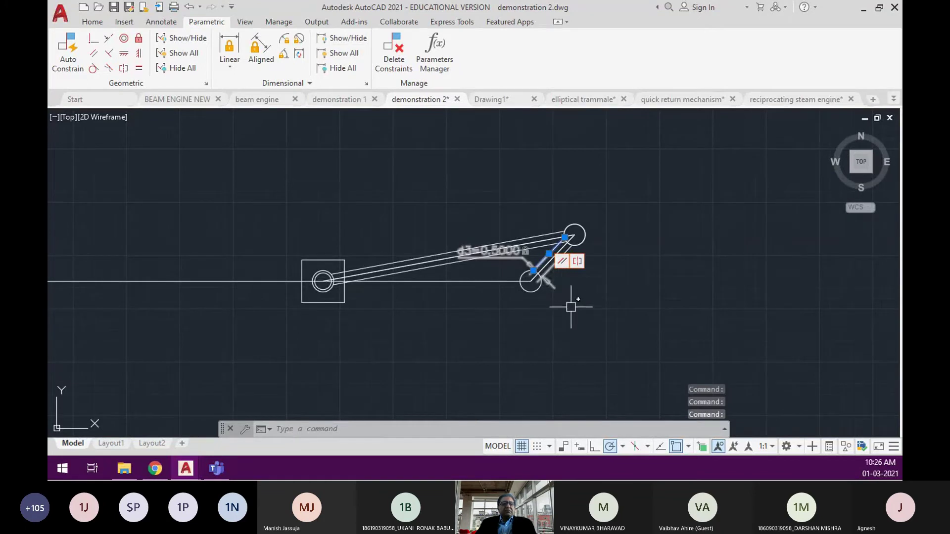
key(Escape)
key(Escape)
scroll(560, 286, up, 2)
click(542, 222)
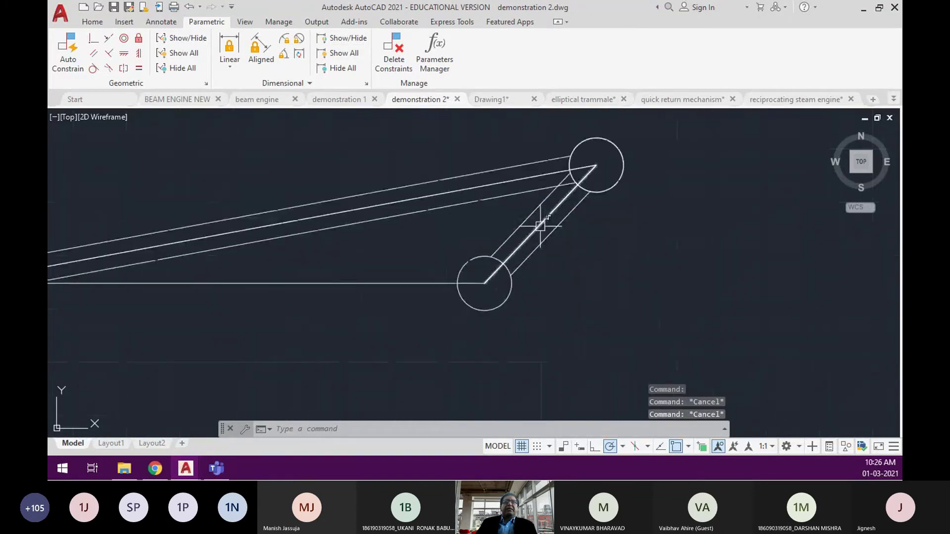
scroll(670, 252, down, 2)
scroll(668, 251, down, 2)
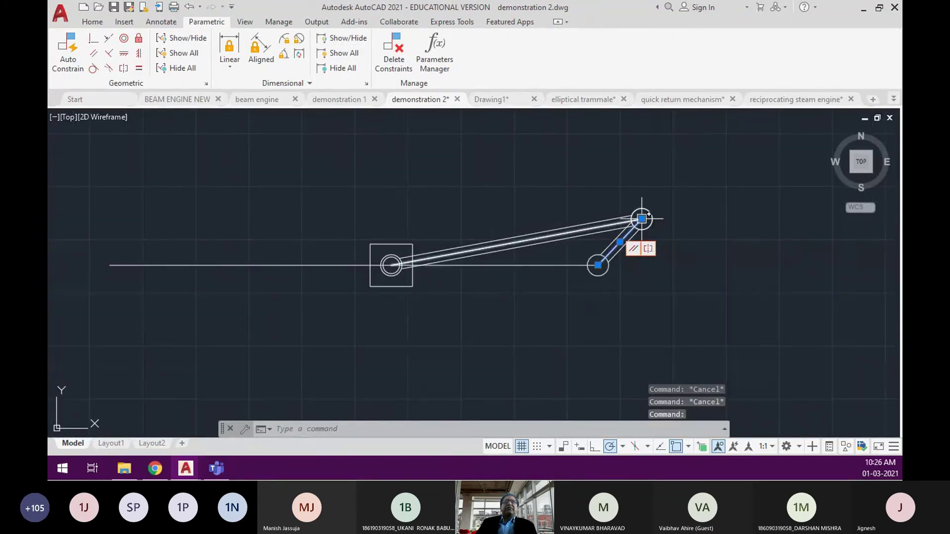
click(640, 218)
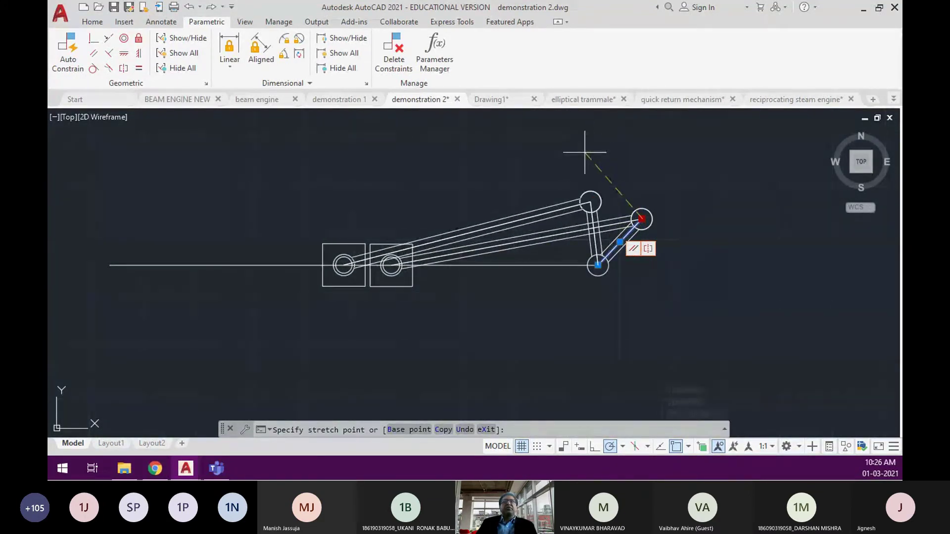
key(Escape)
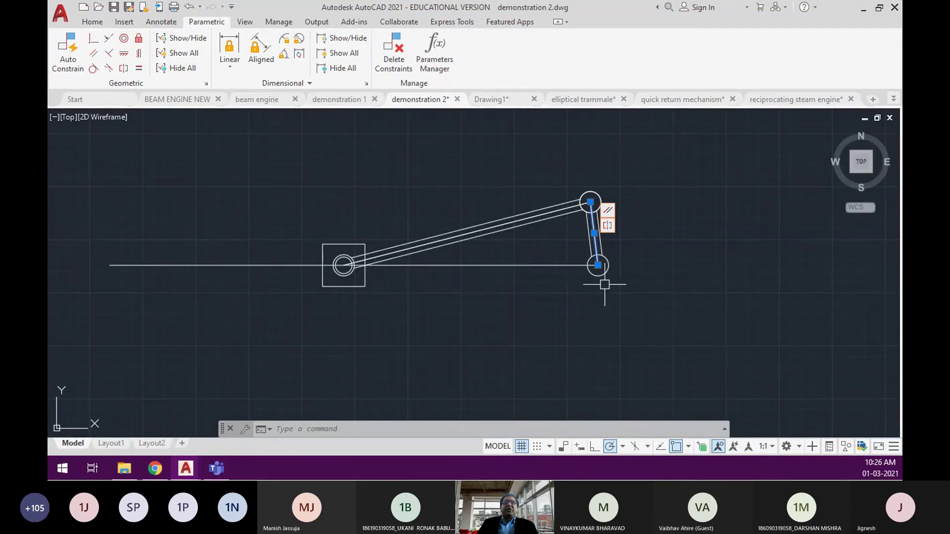
click(594, 234)
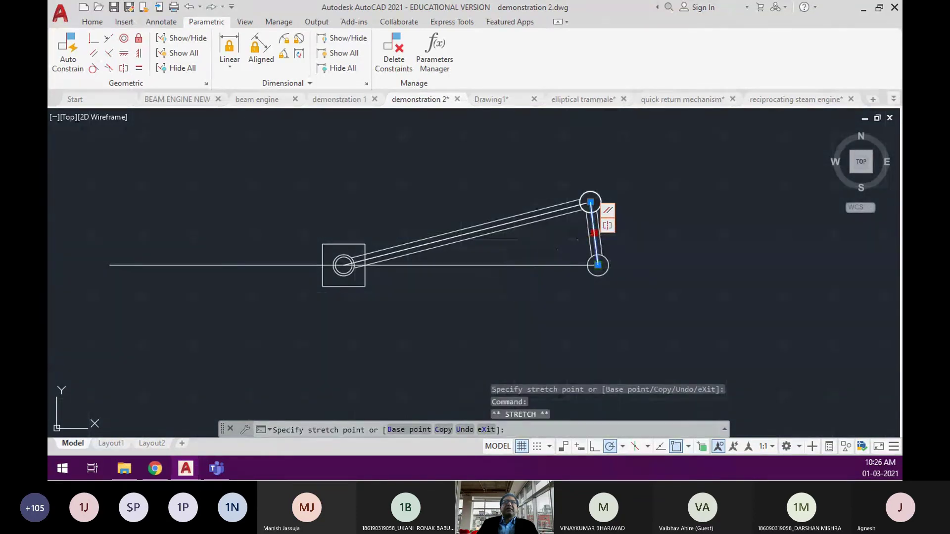
key(Escape)
Lay the crank flat along the slider line, swing it upward, then show demonstration 1
click(590, 202)
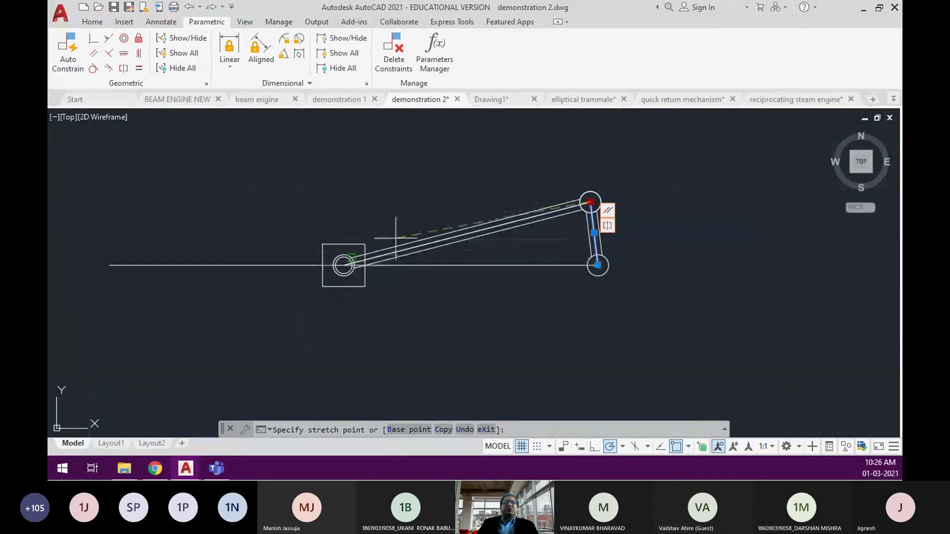
click(85, 272)
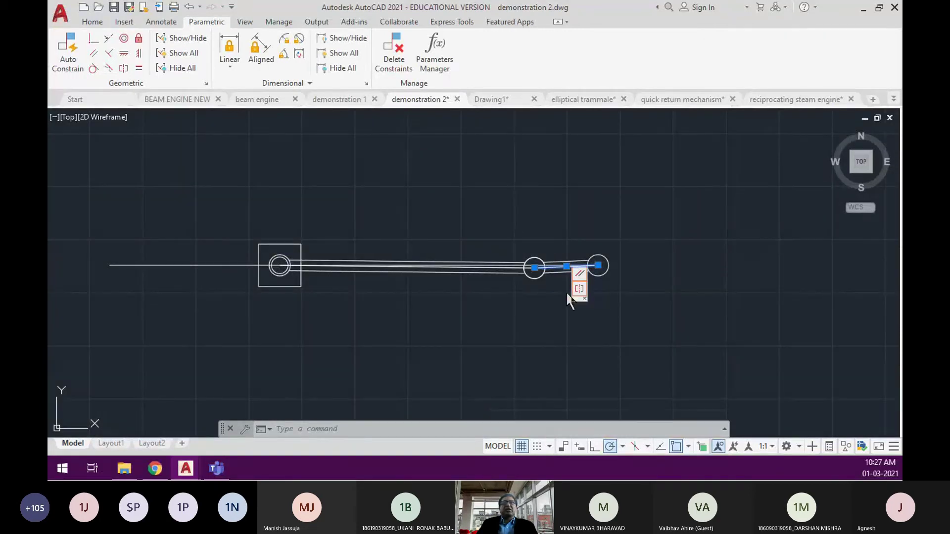
click(535, 267)
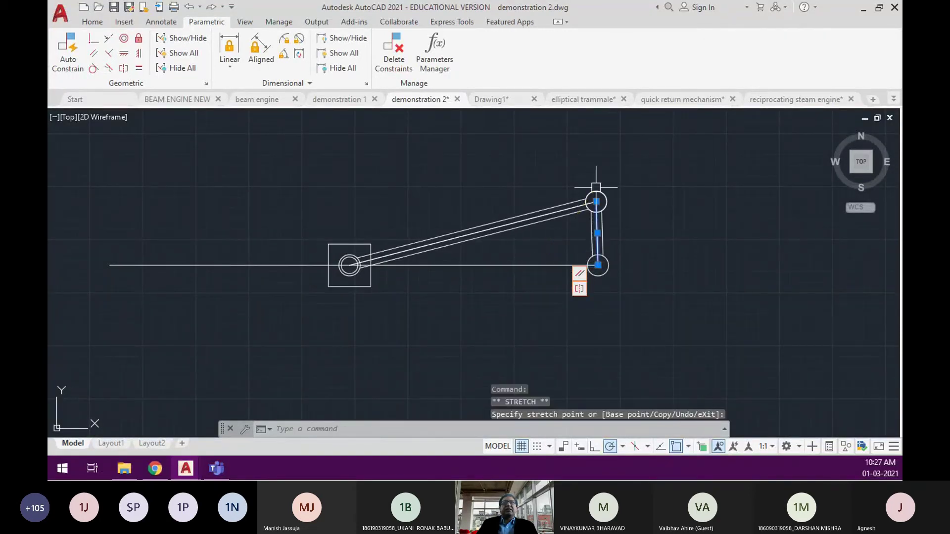
click(338, 103)
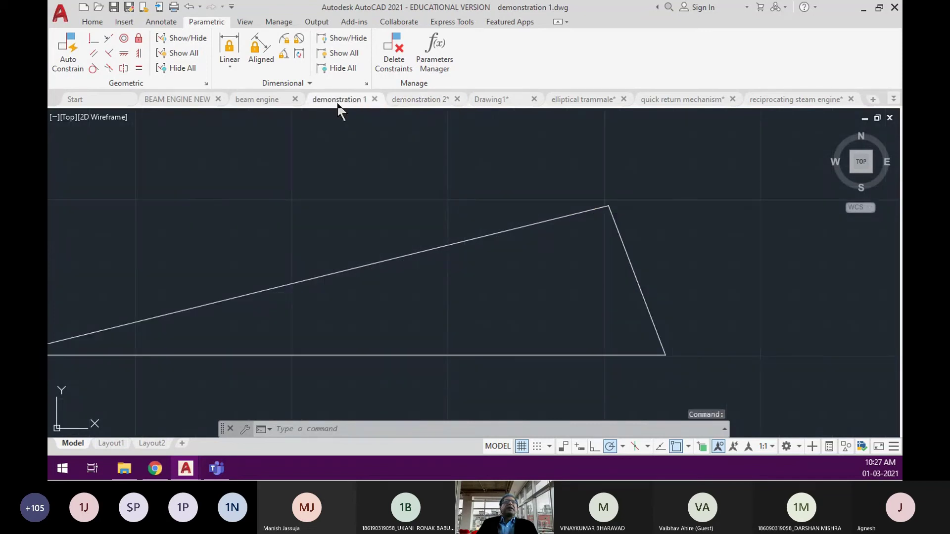
scroll(610, 284, down, 2)
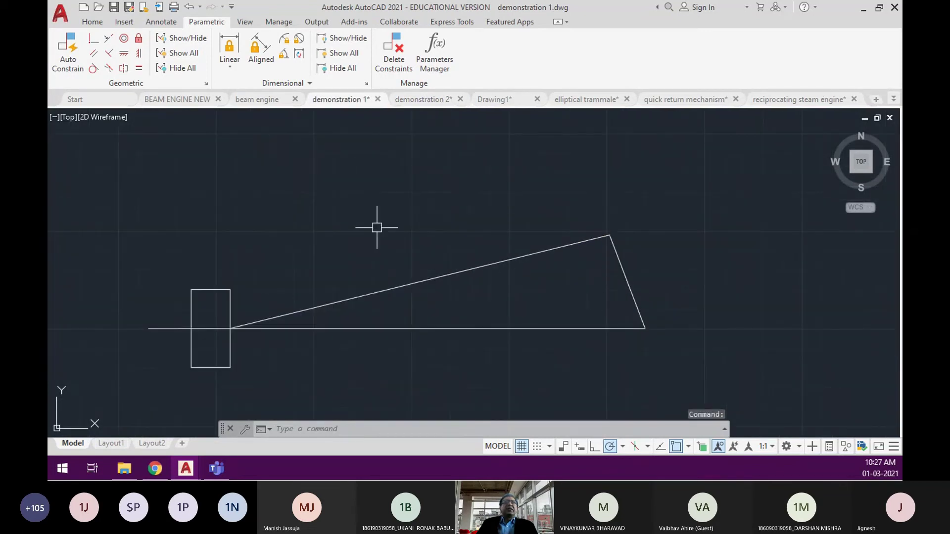
Open the beam engine, grab its 30-unit crank's top end, cancel, then show BEAM ENGINE NEW
click(271, 100)
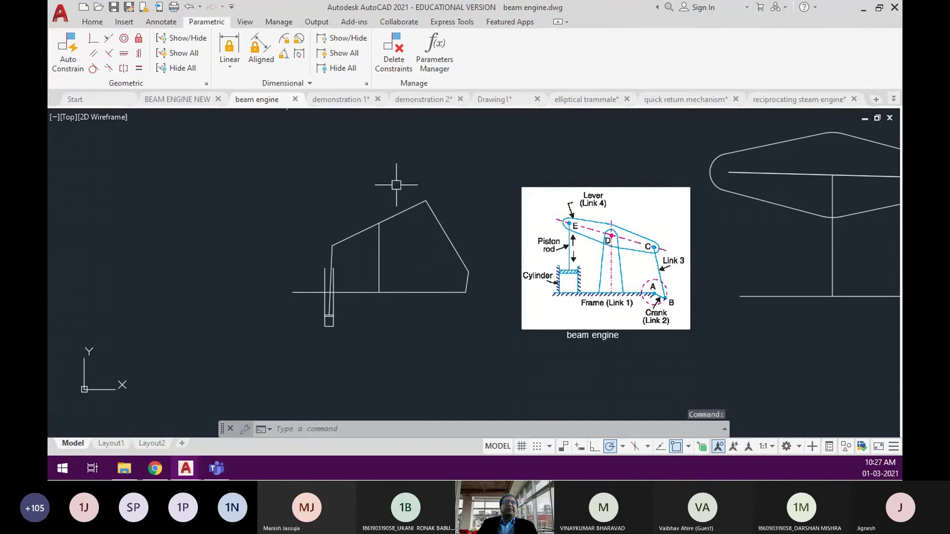
scroll(732, 248, up, 2)
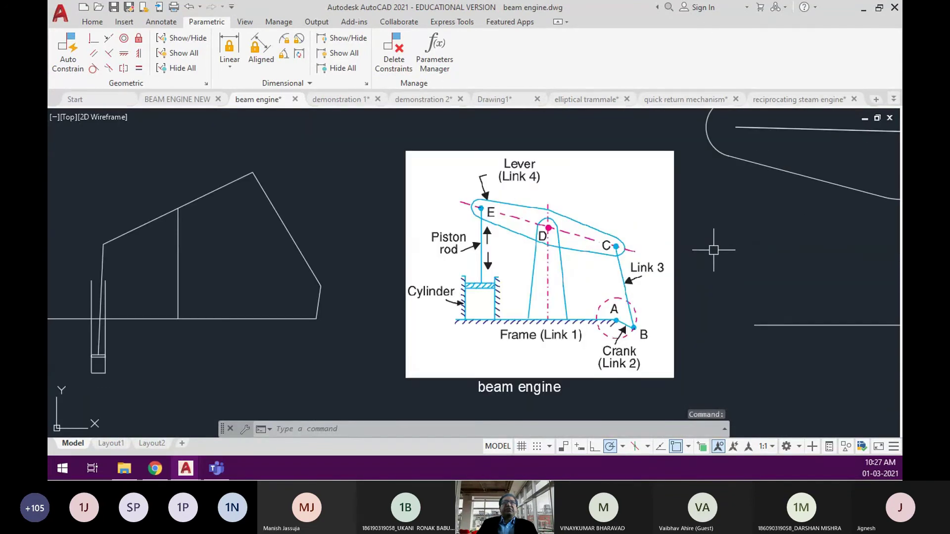
middle_drag(713, 250, 659, 258)
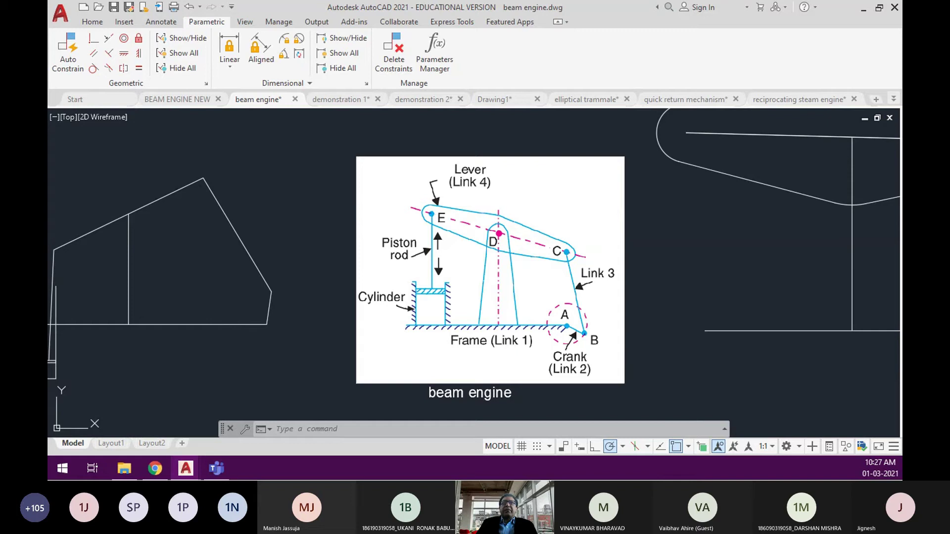
scroll(620, 299, down, 2)
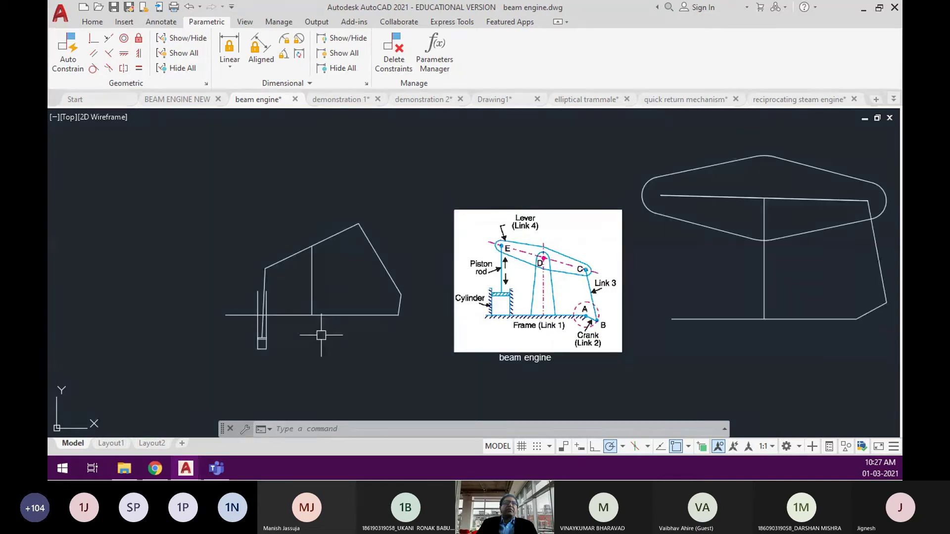
scroll(320, 336, up, 2)
scroll(367, 352, up, 1)
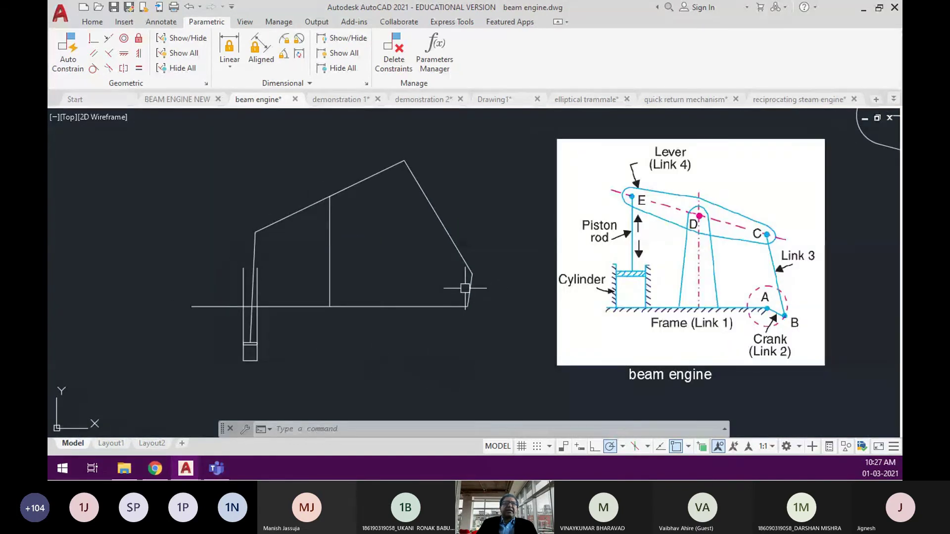
click(467, 286)
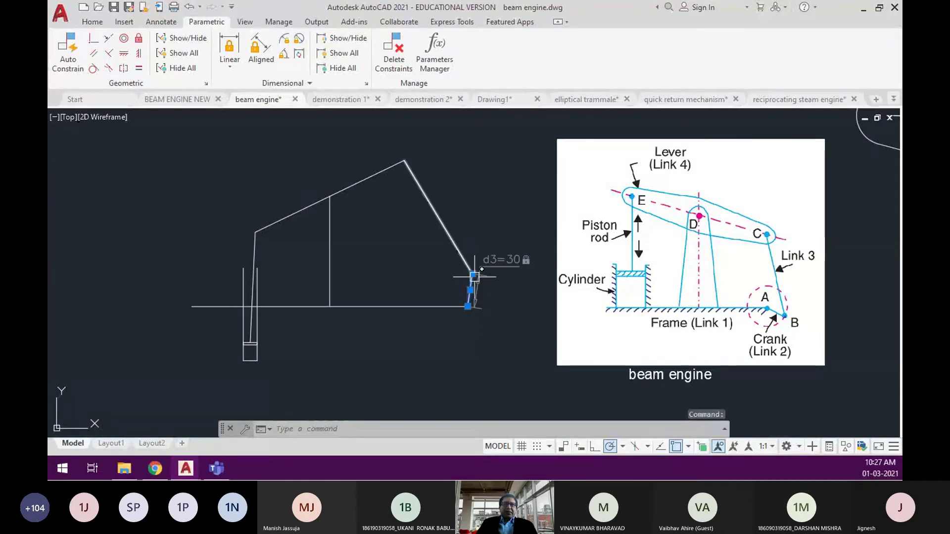
click(473, 274)
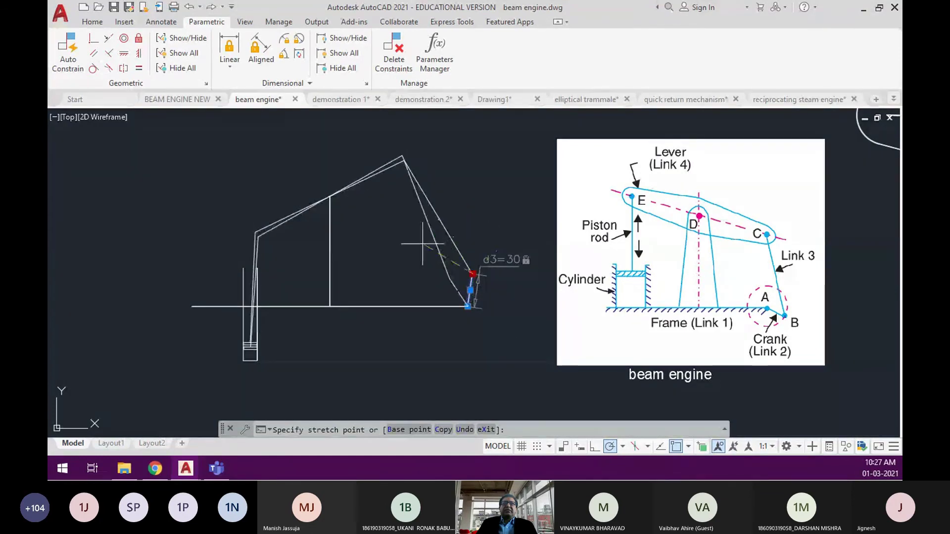
key(Escape)
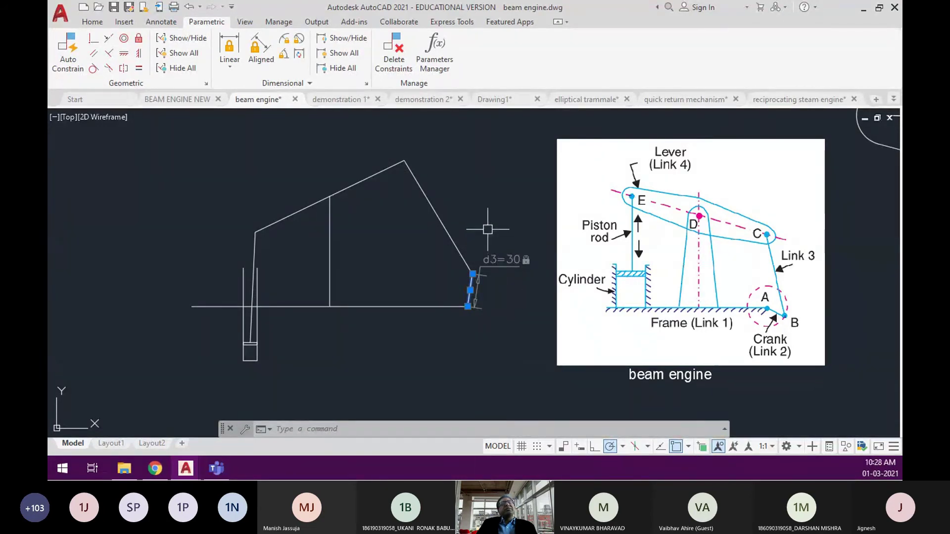
key(Escape)
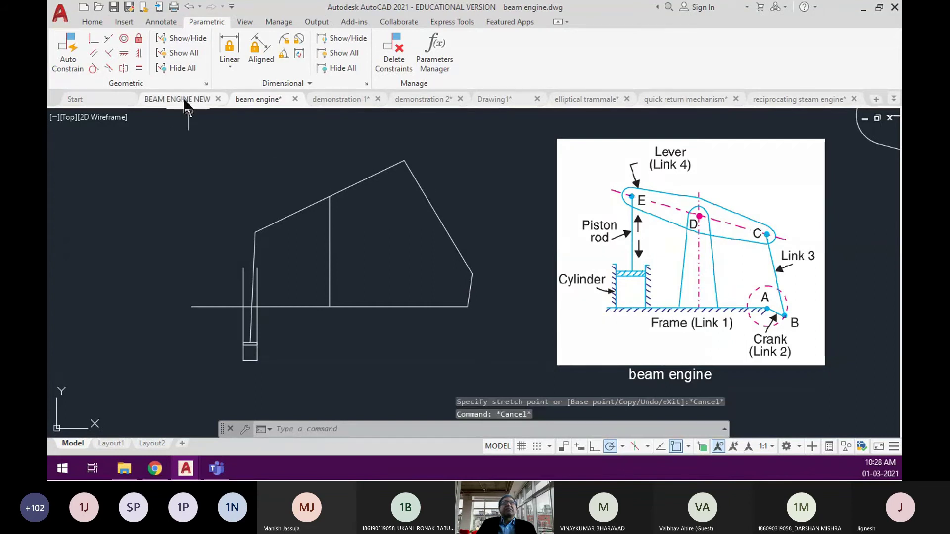
click(182, 99)
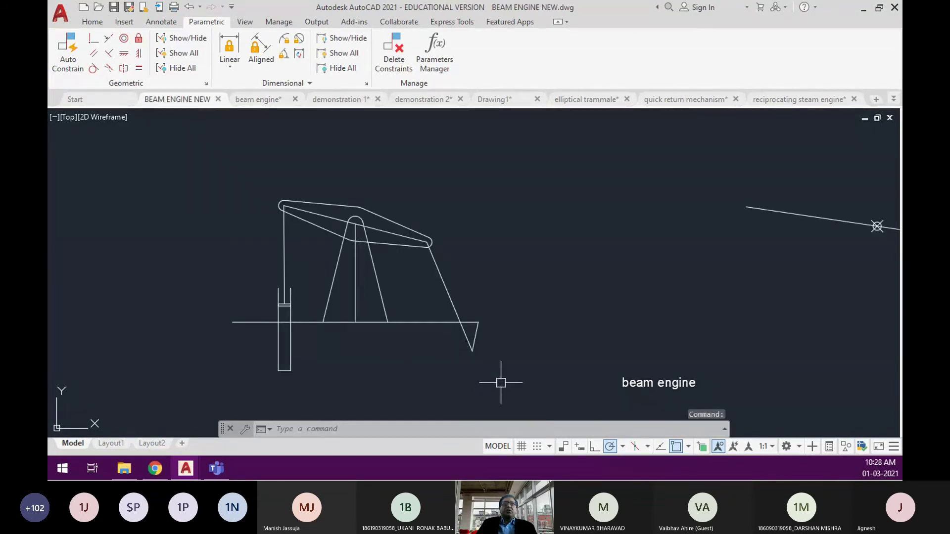
Trial-stretch the BEAM ENGINE NEW crank's lower end, cancel, then pick Robert Mechanism
click(474, 331)
click(472, 351)
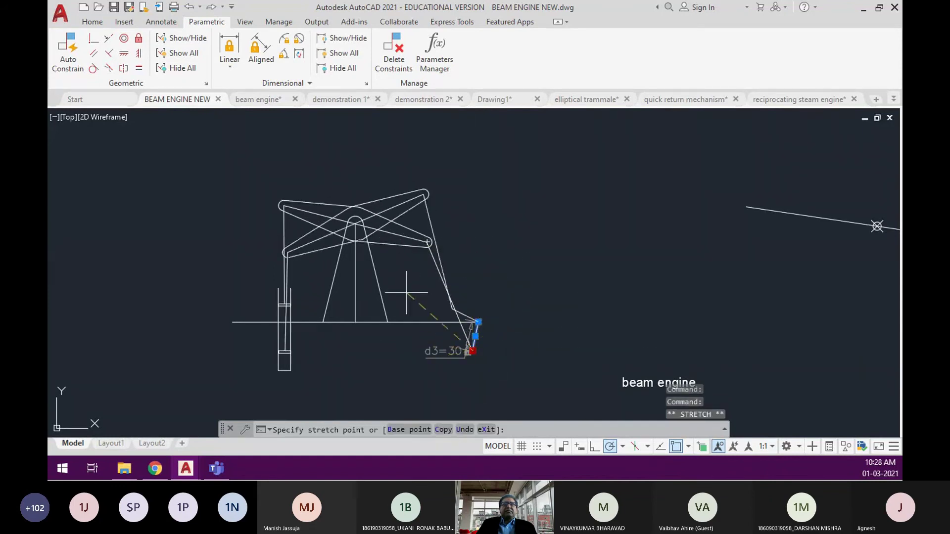
key(Escape)
key(Escape)
key(Escape)
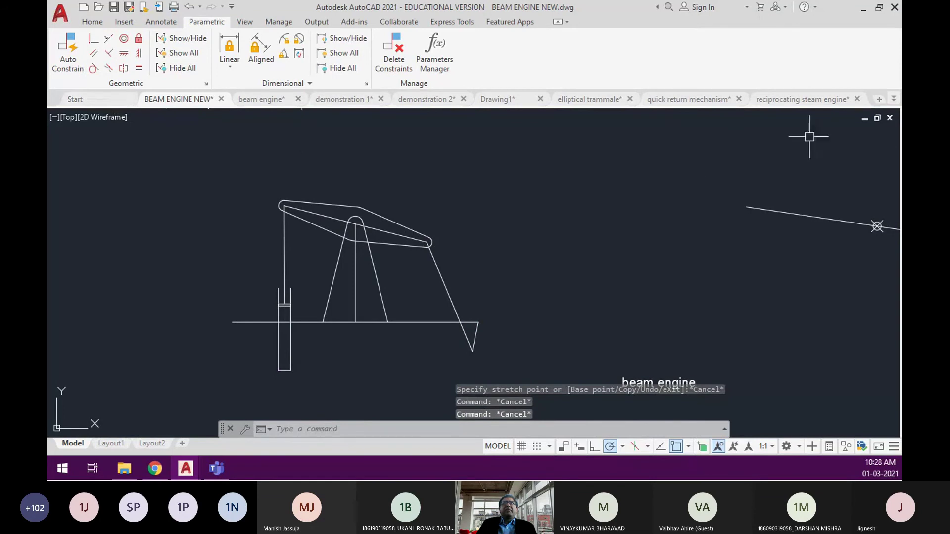
click(895, 100)
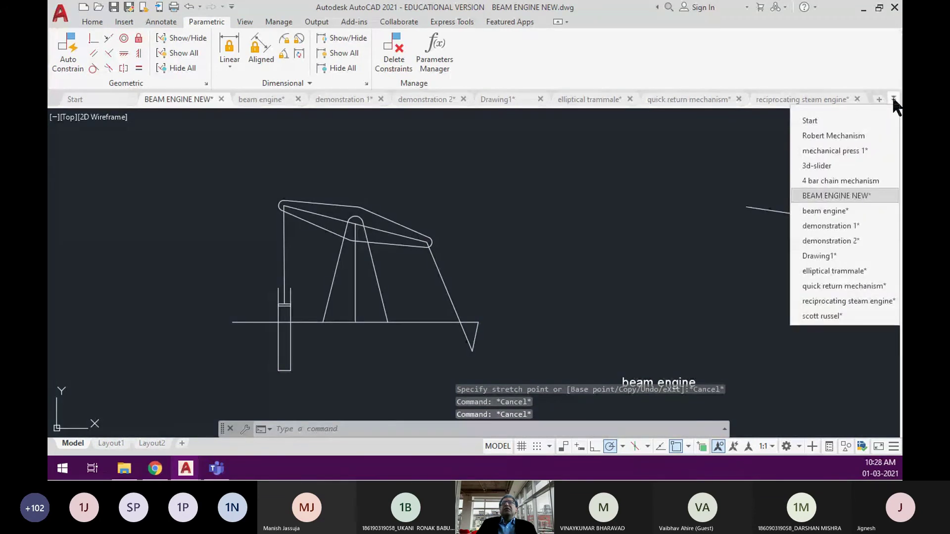
click(861, 134)
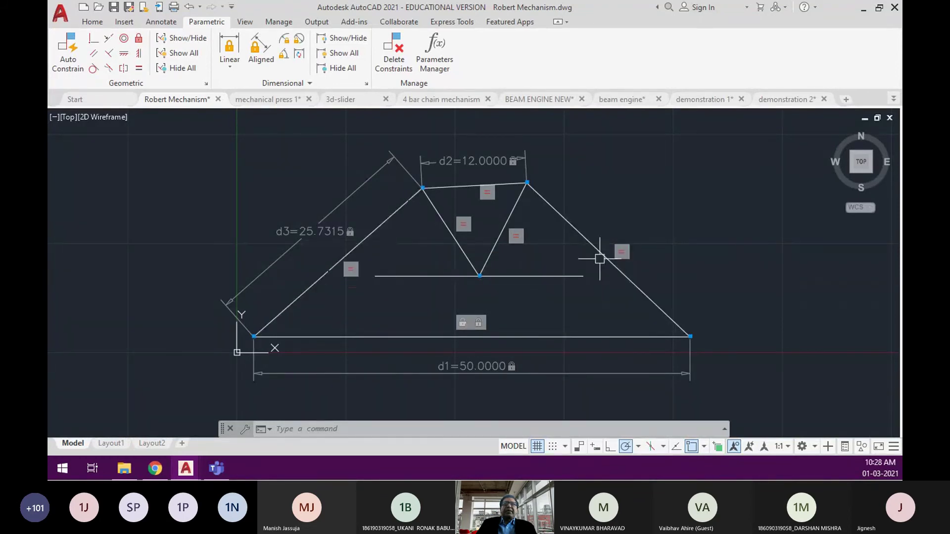
Stretch the right inner link's lower end twice, cancel both, then pick mechanical press 1
click(494, 246)
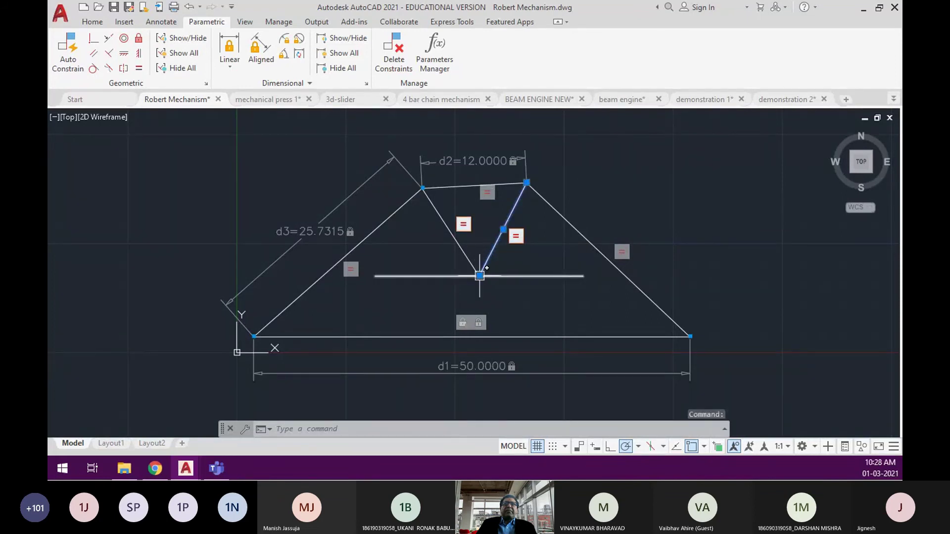
click(480, 275)
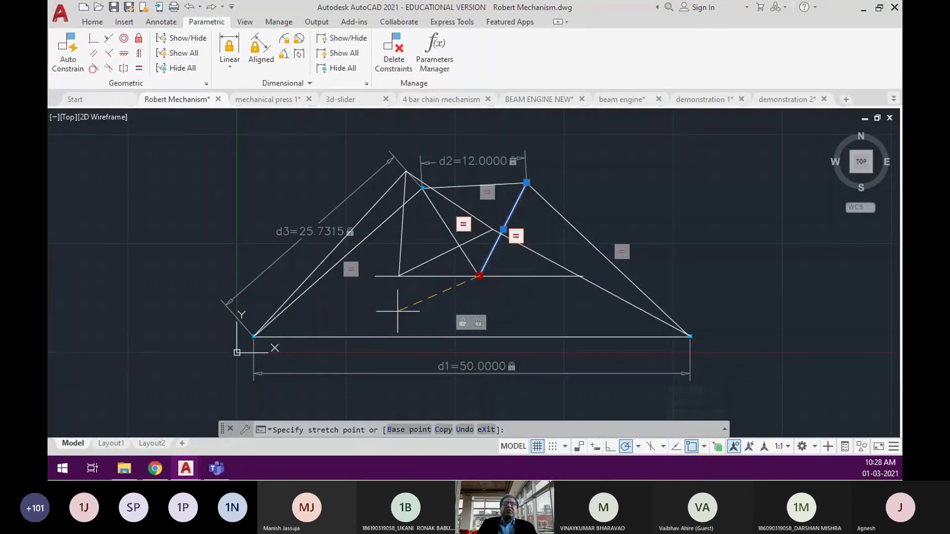
key(Escape)
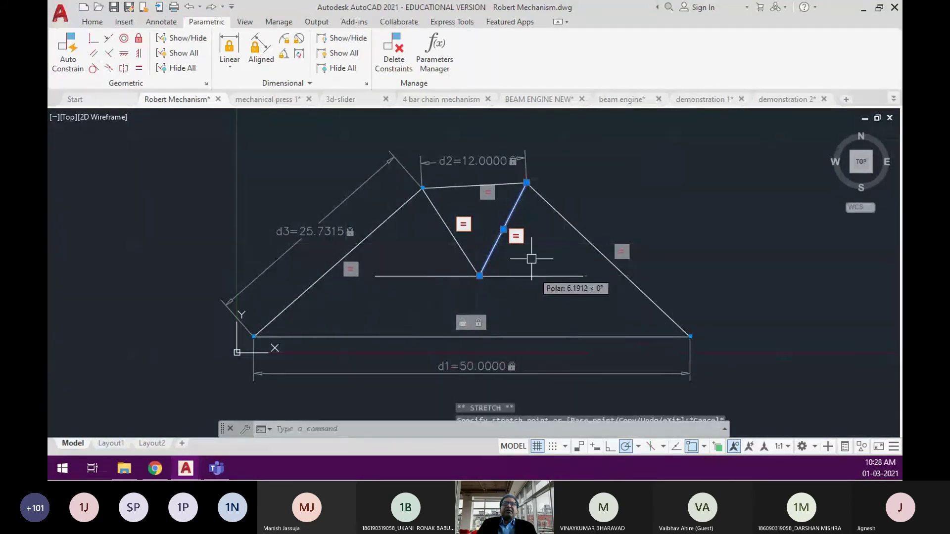
click(479, 277)
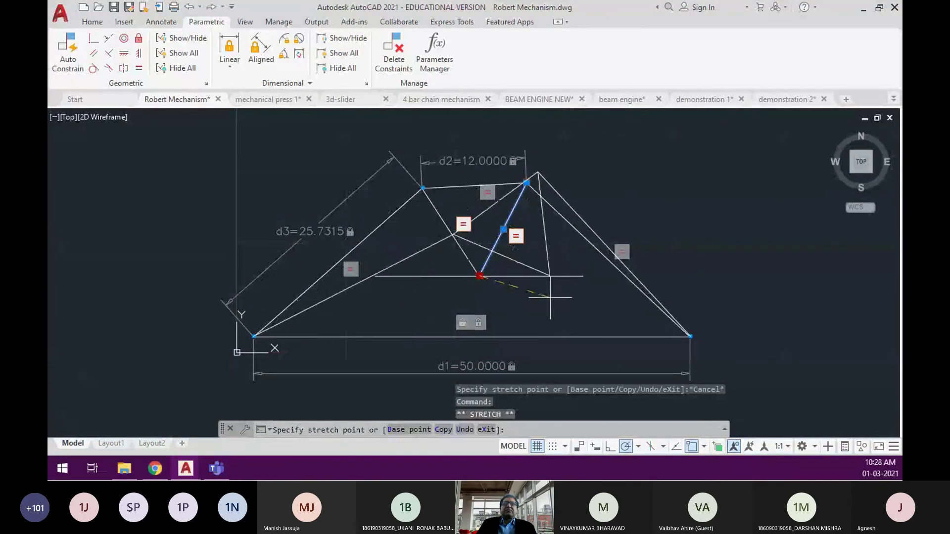
key(Escape)
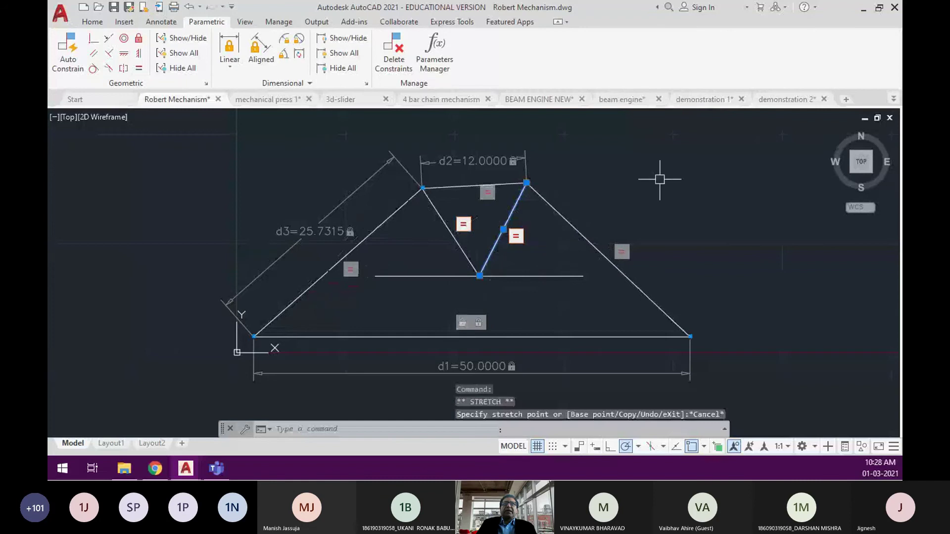
click(895, 100)
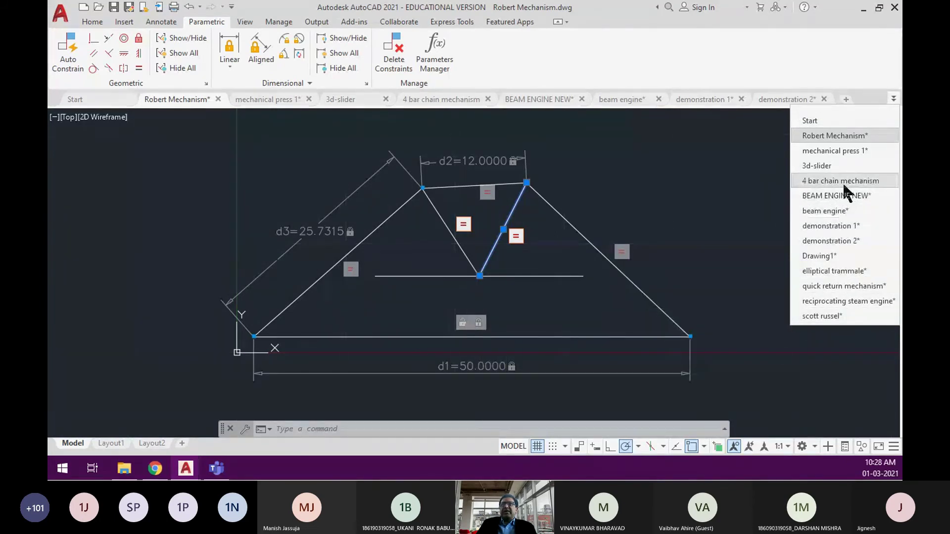
click(846, 152)
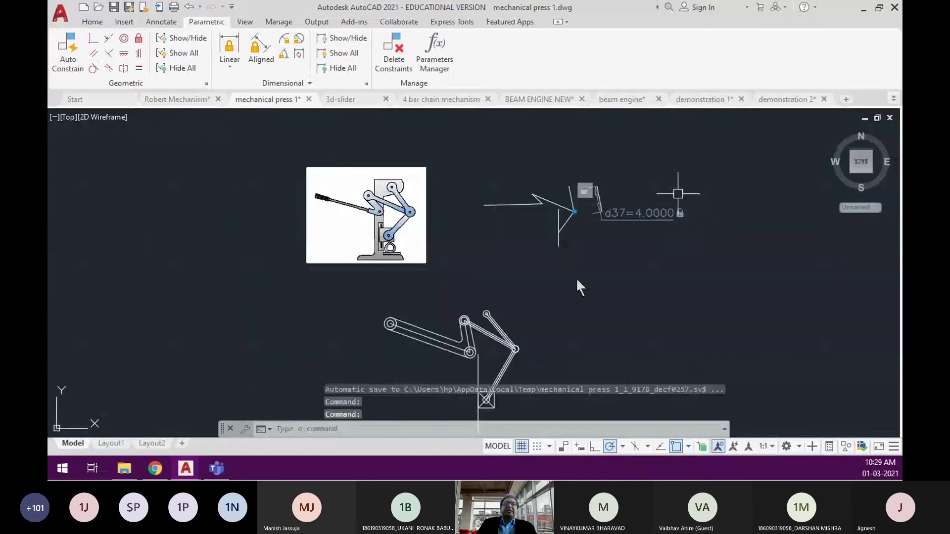
scroll(401, 231, up, 2)
scroll(402, 231, up, 2)
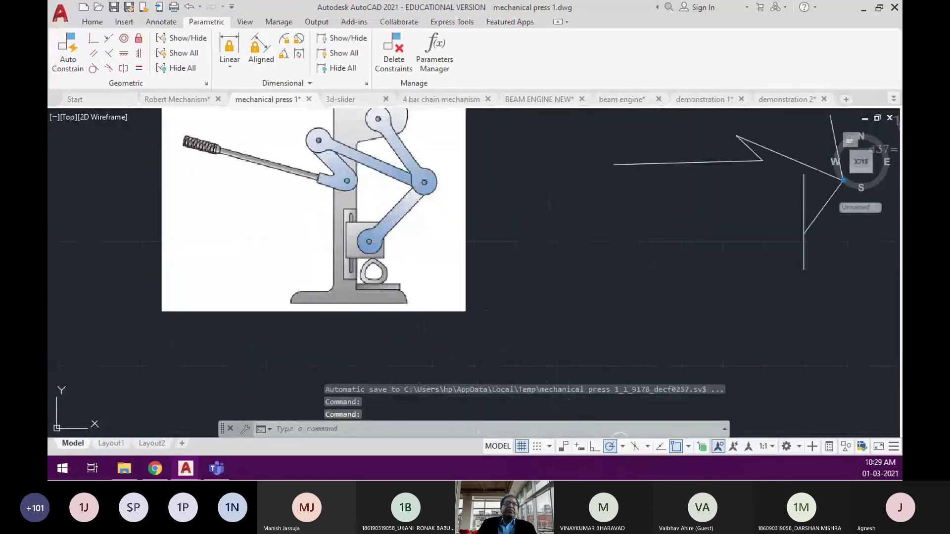
Pan across the mechanical press reference picture and centre the linkage below it
middle_drag(486, 326, 534, 339)
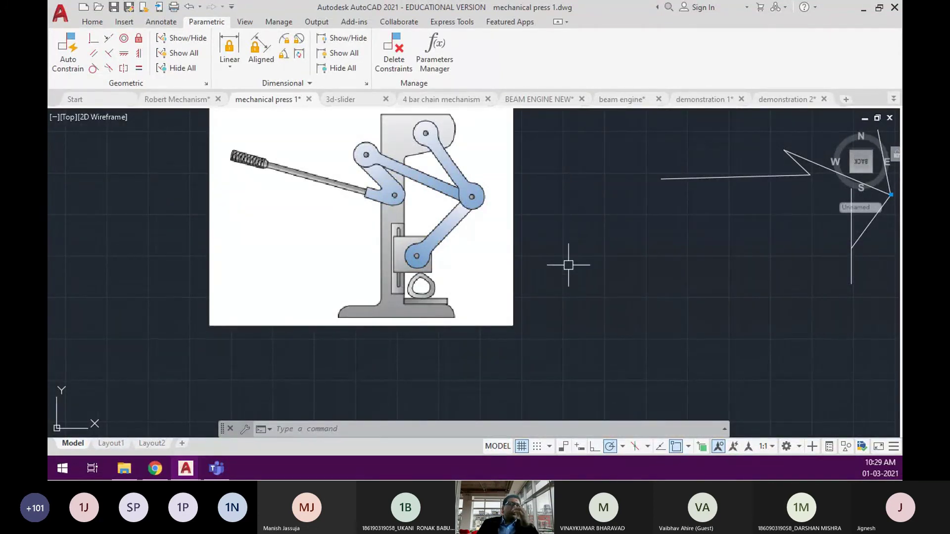
scroll(569, 266, down, 2)
scroll(572, 268, down, 4)
scroll(589, 361, up, 2)
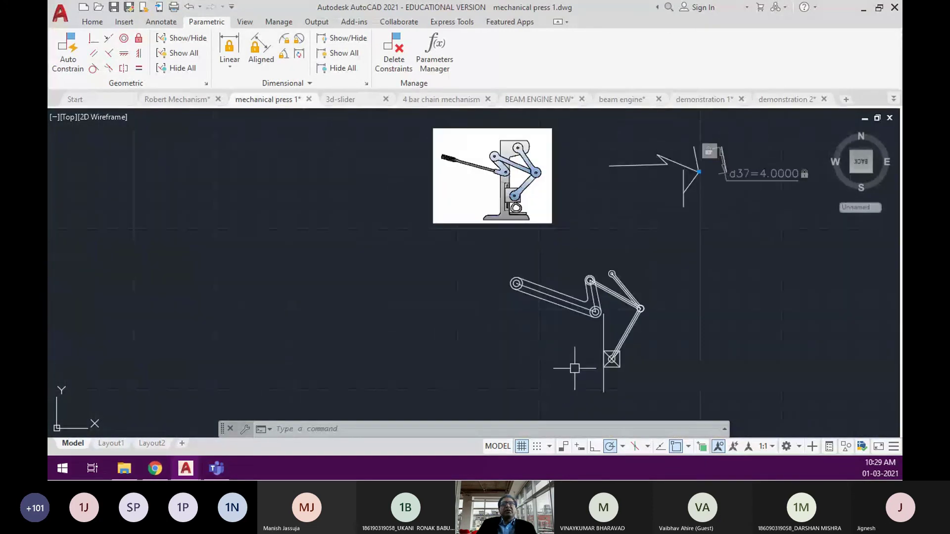
scroll(579, 349, up, 2)
middle_drag(551, 319, 504, 319)
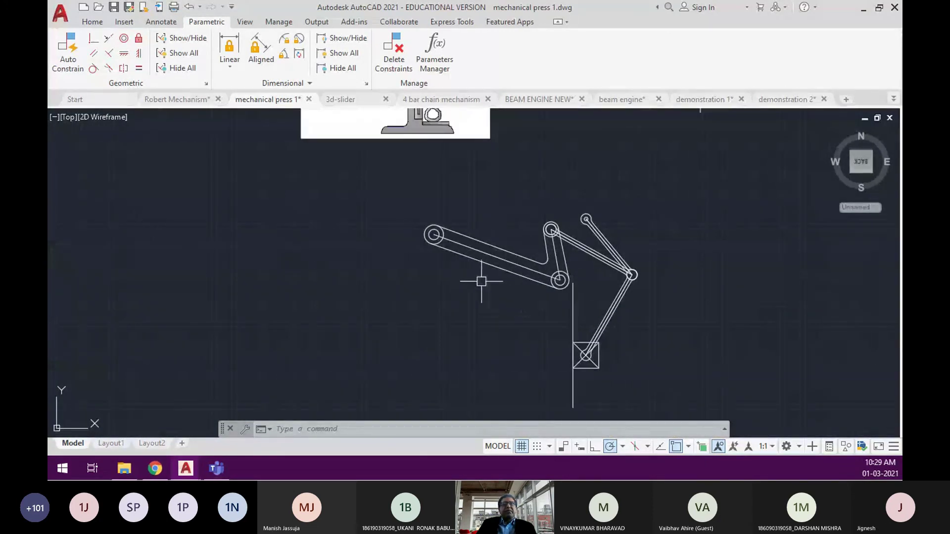
click(450, 239)
mouse_move(435, 235)
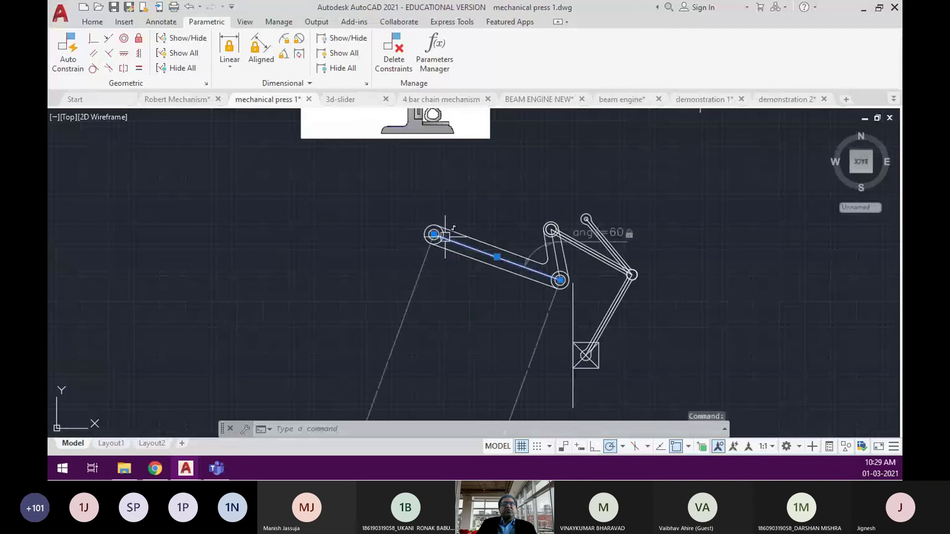
click(435, 236)
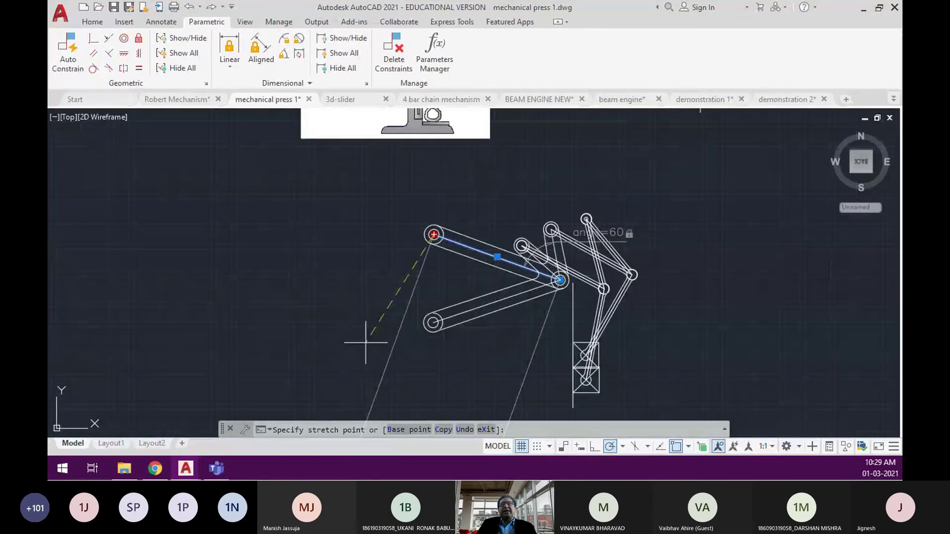
key(Escape)
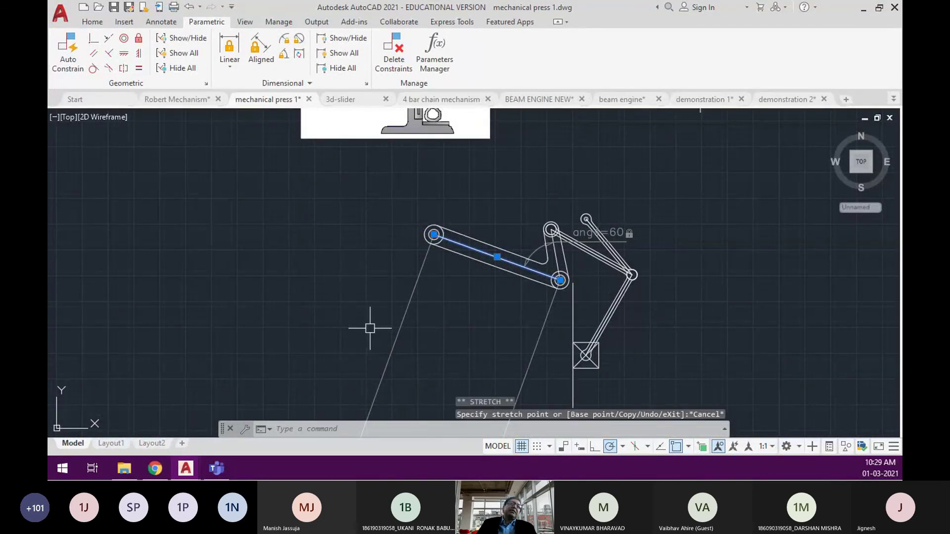
key(Escape)
key(Escape)
scroll(575, 263, up, 4)
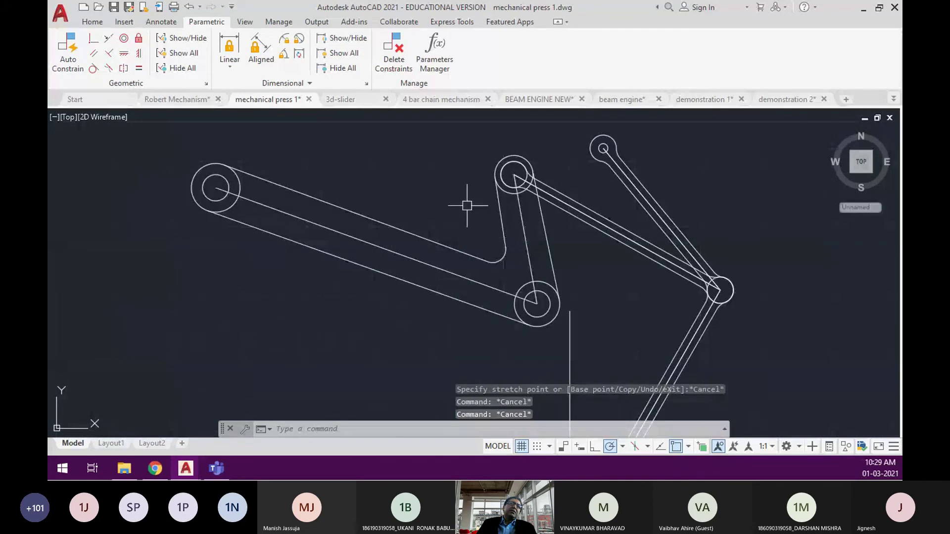
click(512, 294)
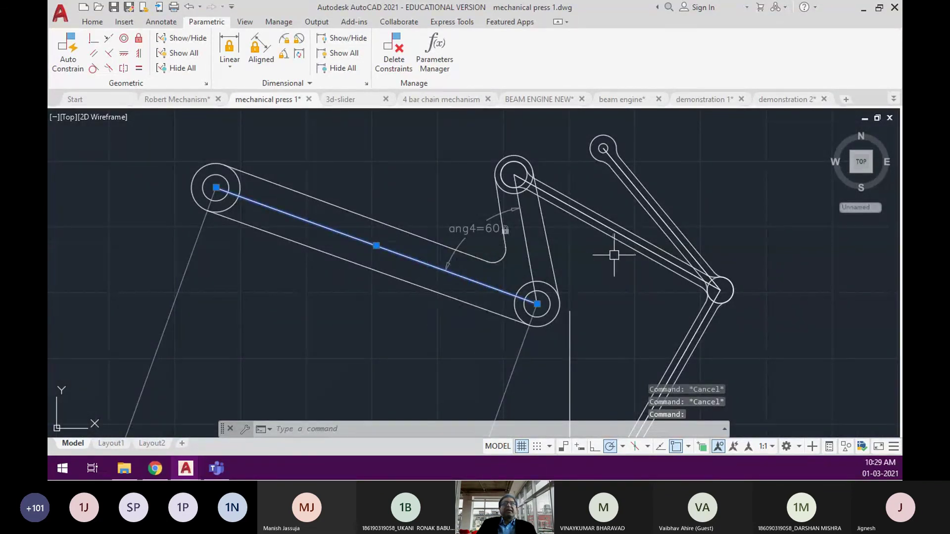
key(Escape)
click(661, 218)
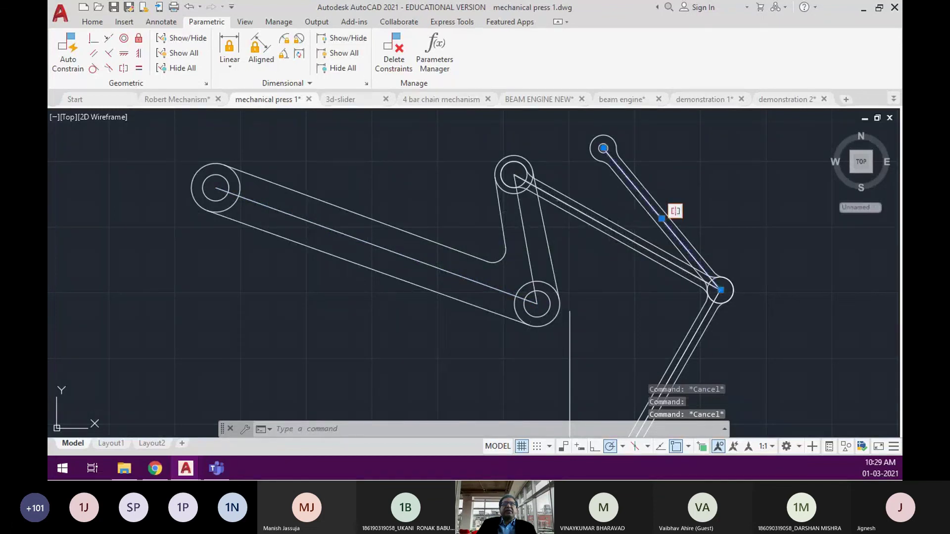
key(Escape)
scroll(560, 257, down, 2)
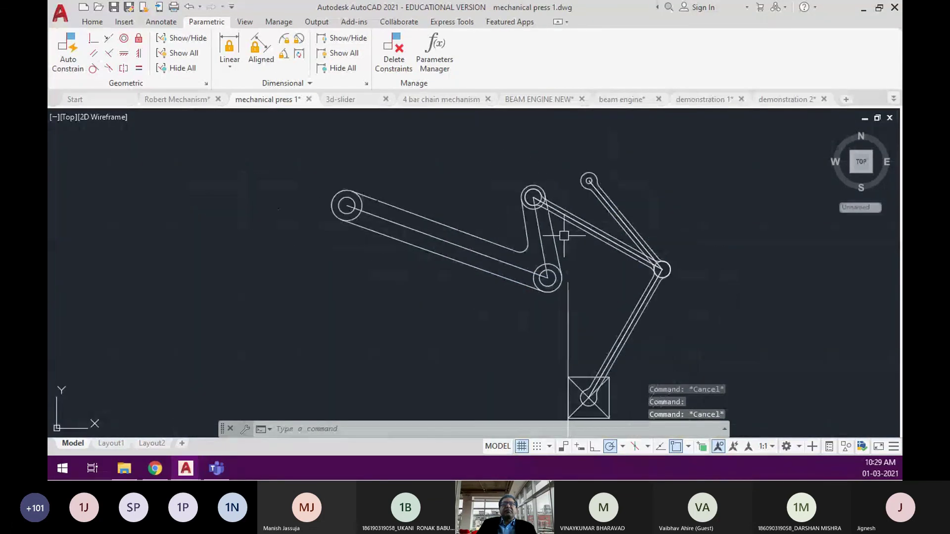
scroll(566, 261, down, 2)
scroll(588, 257, down, 2)
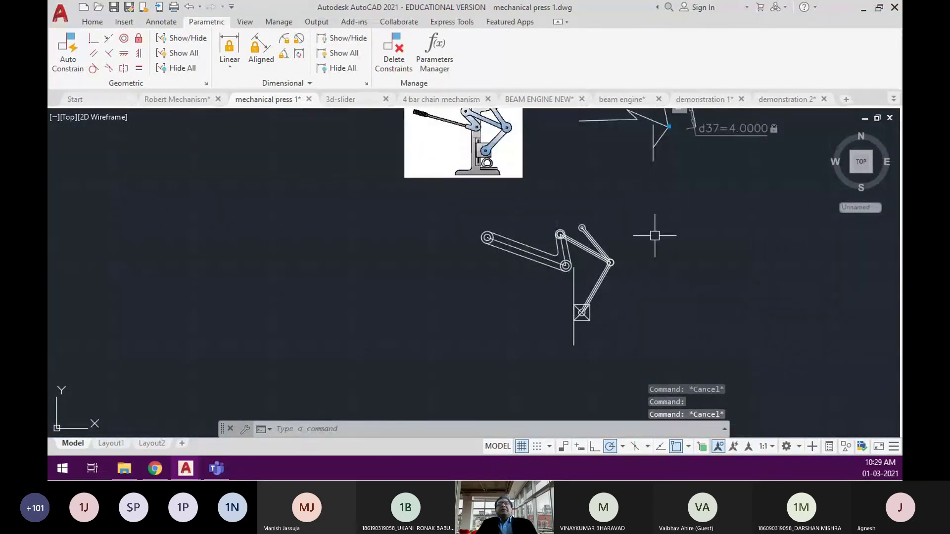
scroll(655, 236, down, 2)
middle_drag(655, 236, 512, 280)
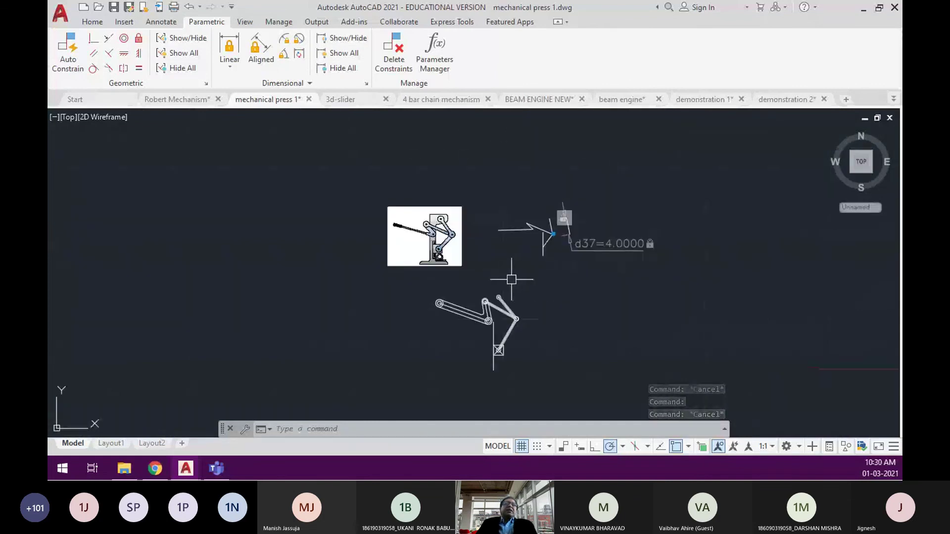
scroll(431, 286, up, 2)
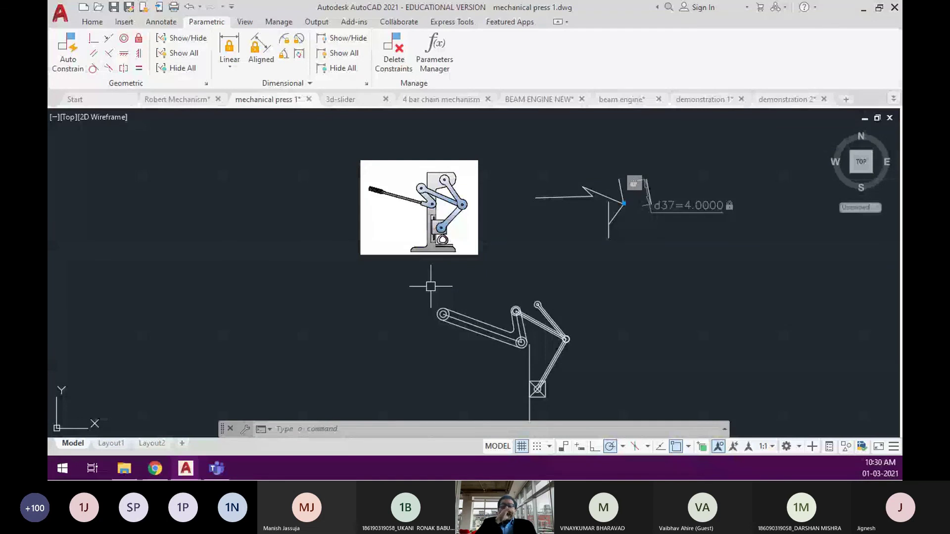
key(F7)
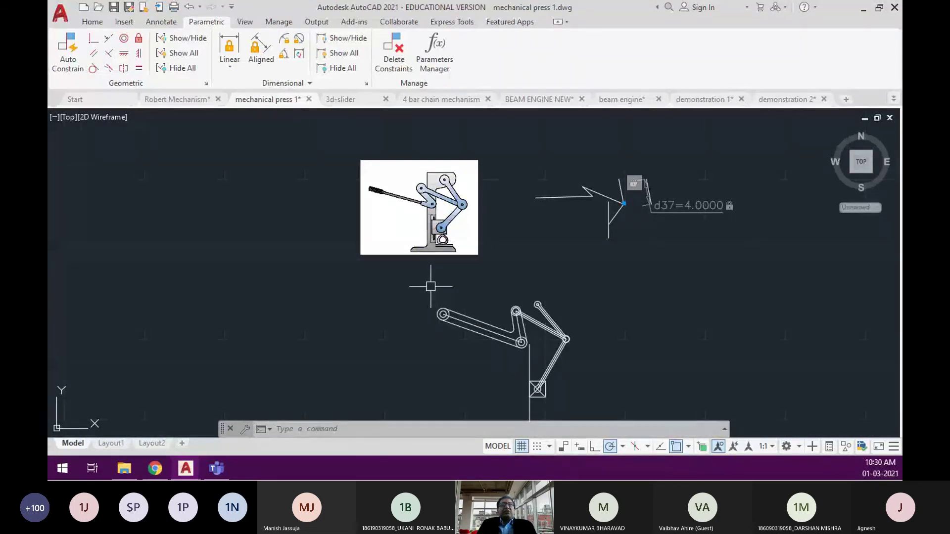